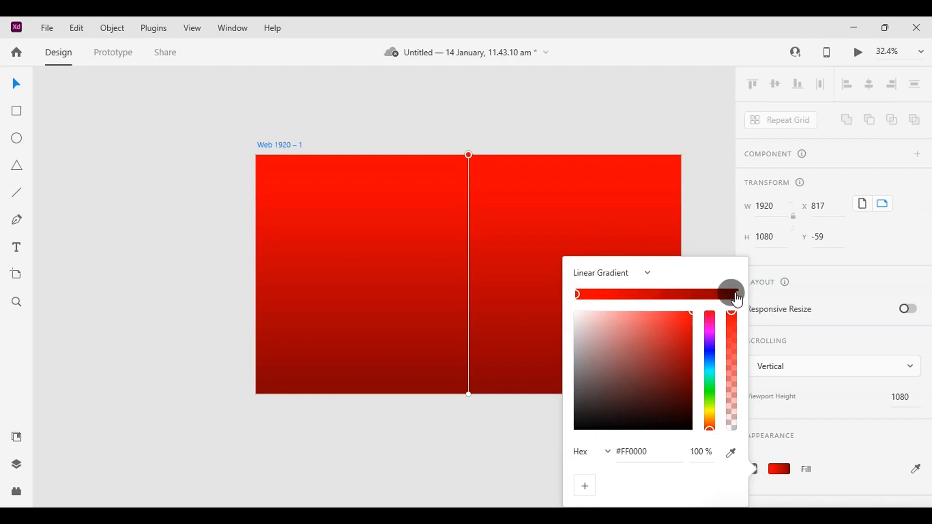
# Set the artboard gradient's end colour to #650000 and run the gradient diagonally from the upper-left to the lower-right corner
pyautogui.click(737, 294)
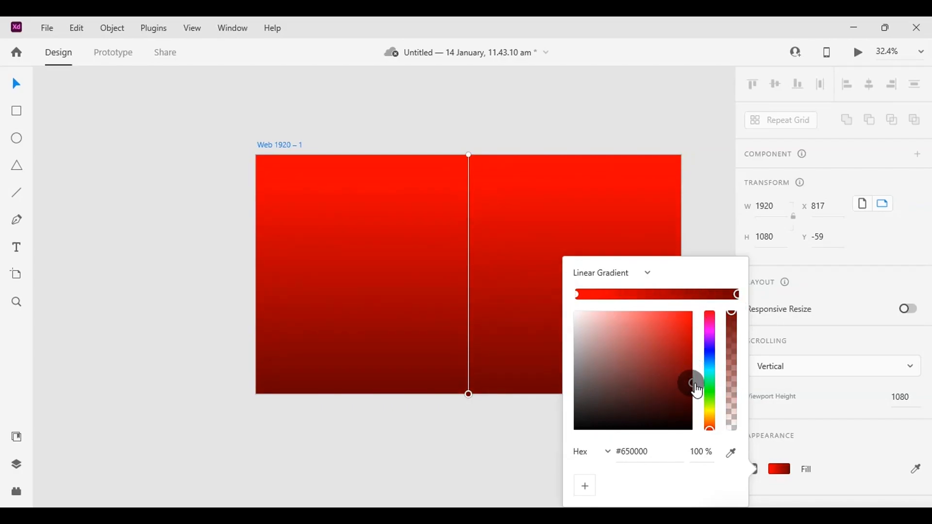
pyautogui.moveTo(469, 157); pyautogui.dragTo(249, 151)
pyautogui.moveTo(468, 394); pyautogui.dragTo(702, 418)
pyautogui.hscroll(3, 433, 325)
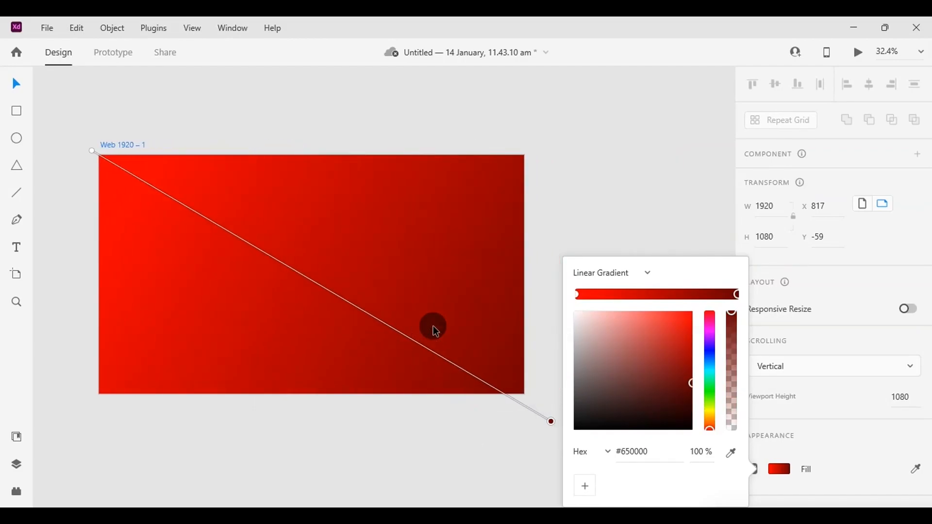
pyautogui.click(554, 422)
pyautogui.click(413, 341)
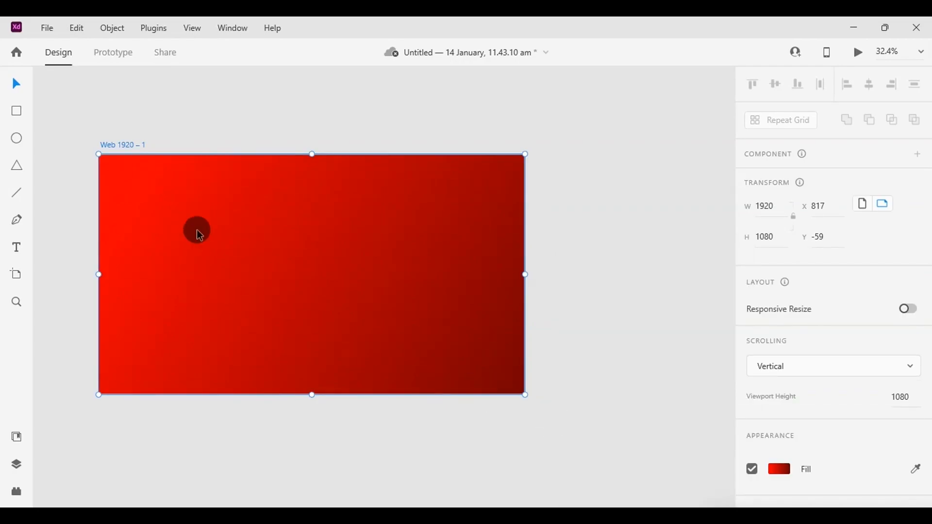
# Move the dark end of the artboard's gradient slightly closer to the lower-right corner
pyautogui.click(771, 470)
pyautogui.moveTo(550, 421); pyautogui.dragTo(545, 408)
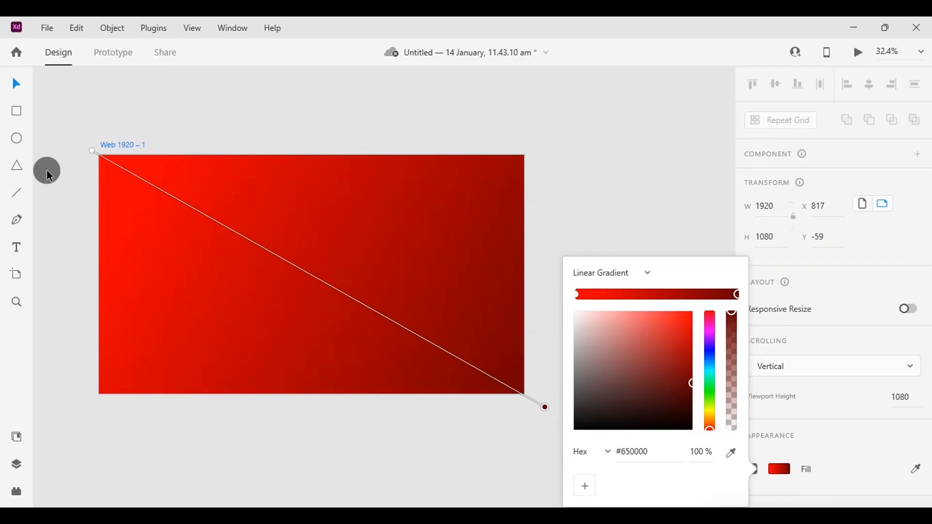
pyautogui.hscroll(-4, 100, 152)
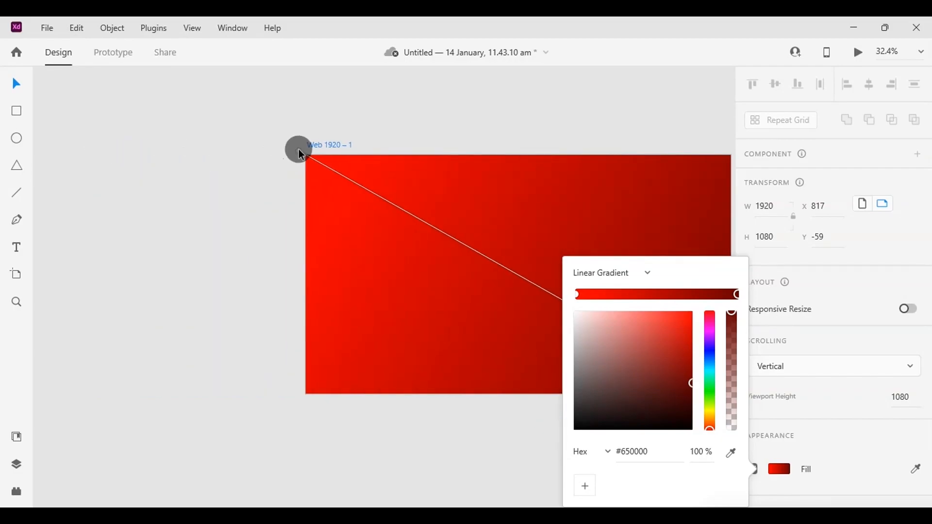
pyautogui.click(270, 224)
pyautogui.click(645, 307)
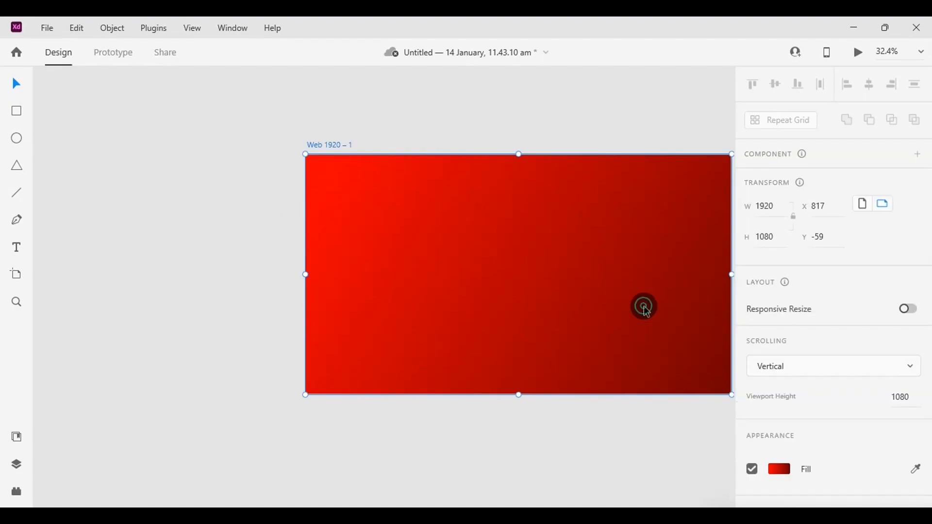
pyautogui.hotkey('ctrl', '-')
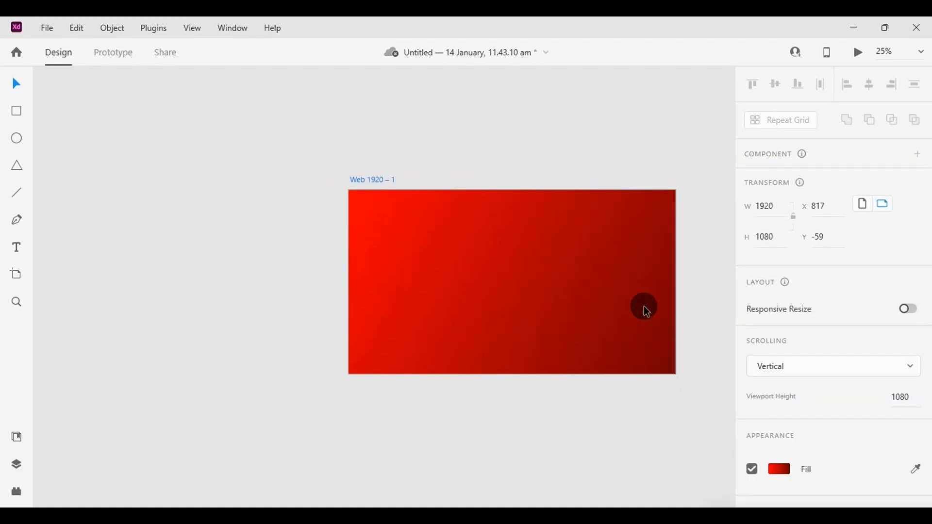
pyautogui.click(547, 448)
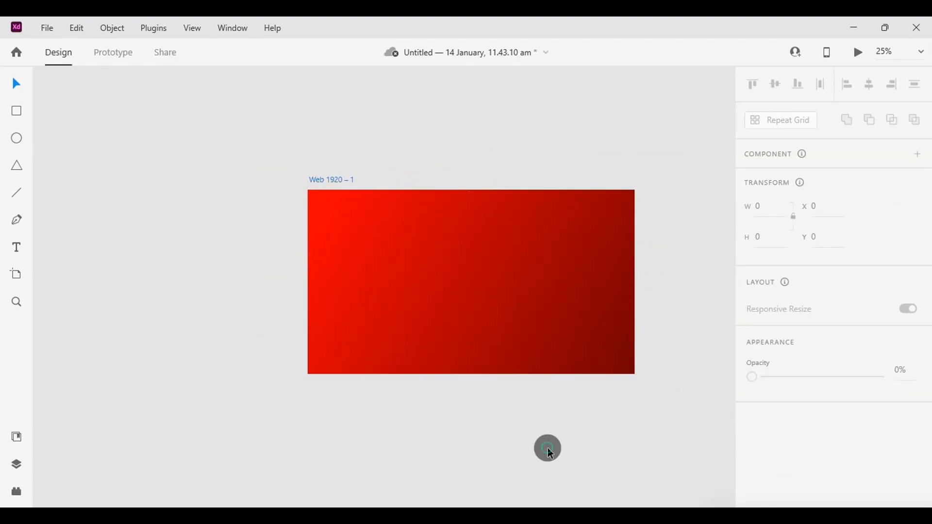
# Add the words "Booste", "your" and "Speed" as three separate text objects in the artboard's upper-left area
pyautogui.hotkey('ctrl', '0')
pyautogui.press('t')
pyautogui.click(282, 225)
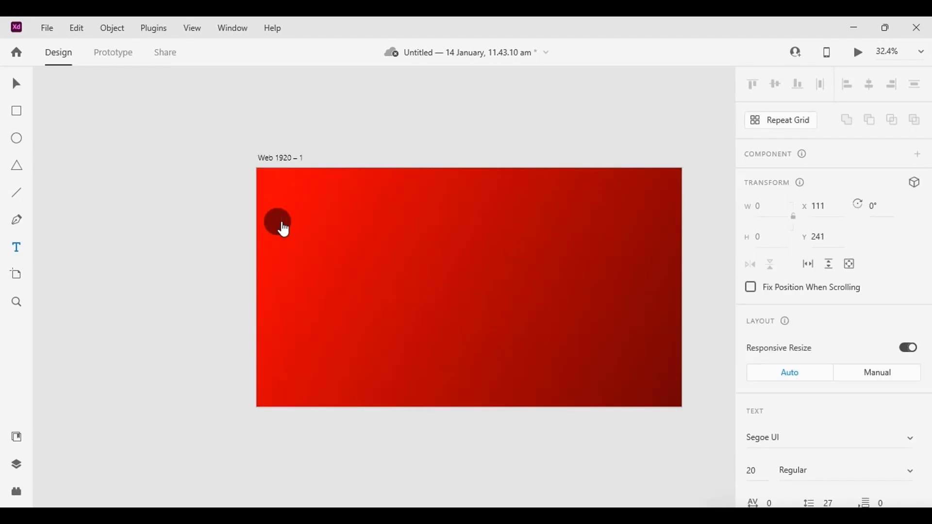
pyautogui.click(311, 222)
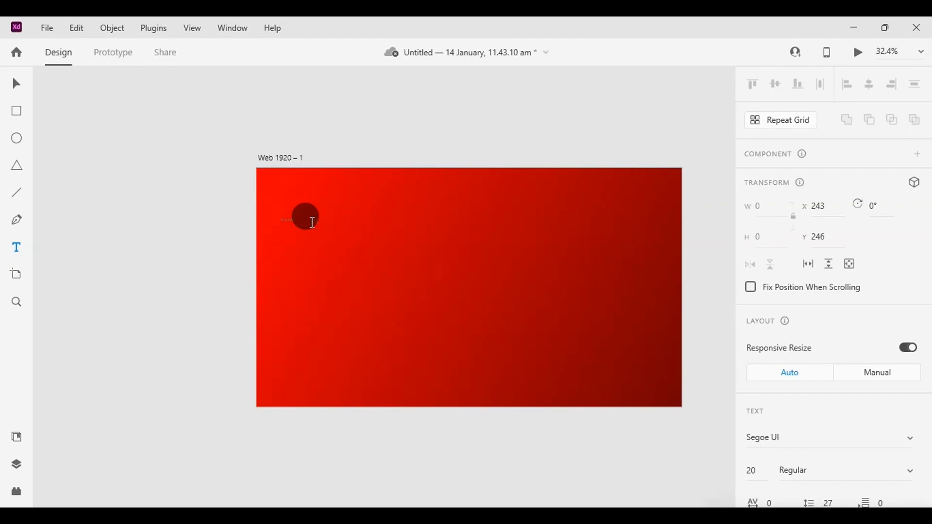
pyautogui.click(312, 236)
pyautogui.write('Speed')
pyautogui.click(360, 364)
pyautogui.click(16, 83)
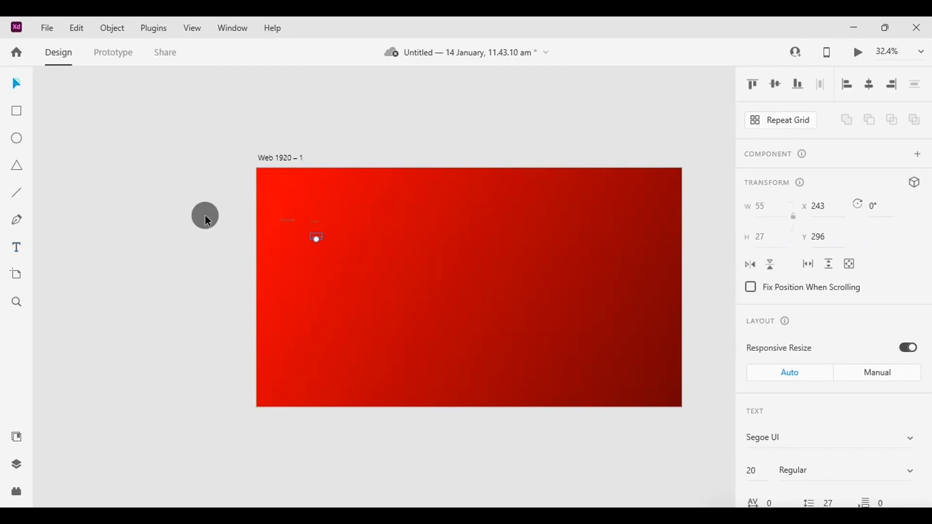
# Set the three headline words in the Poppins font with the Black weight
pyautogui.keyDown('shift'); pyautogui.click(298, 225); pyautogui.keyUp('shift')
pyautogui.click(784, 437)
pyautogui.write('Poppins')
pyautogui.click(796, 471)
pyautogui.write('Black')
pyautogui.press('Return')
# Enlarge the three headline words to a font size of 160
pyautogui.click(759, 473)
pyautogui.press('Up')
pyautogui.press('Up')
pyautogui.press('Up')
pyautogui.press('Up')
pyautogui.press('Up')
pyautogui.press('Up')
pyautogui.press('Up')
pyautogui.press('Up')
pyautogui.press('Up')
pyautogui.press('Up')
pyautogui.press('Up')
pyautogui.press('Up')
pyautogui.press('Up')
pyautogui.press('Up')
pyautogui.press('Up')
pyautogui.press('Up')
pyautogui.press('Up')
pyautogui.press('Up')
pyautogui.press('Up')
pyautogui.press('Up')
pyautogui.press('Up')
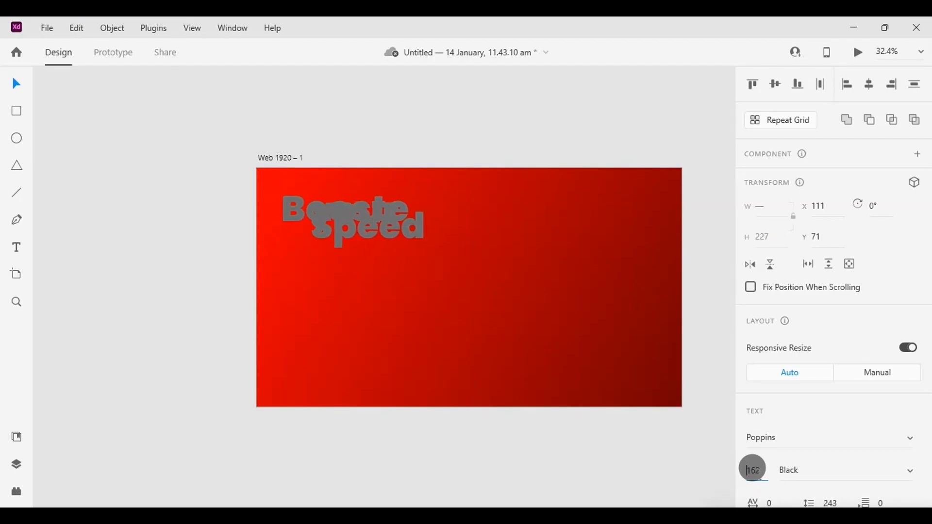
pyautogui.click(654, 458)
# Separate the overlapping words, placing "your" beside "Booste" and "Speed" on a line below them
pyautogui.moveTo(394, 218); pyautogui.dragTo(394, 266)
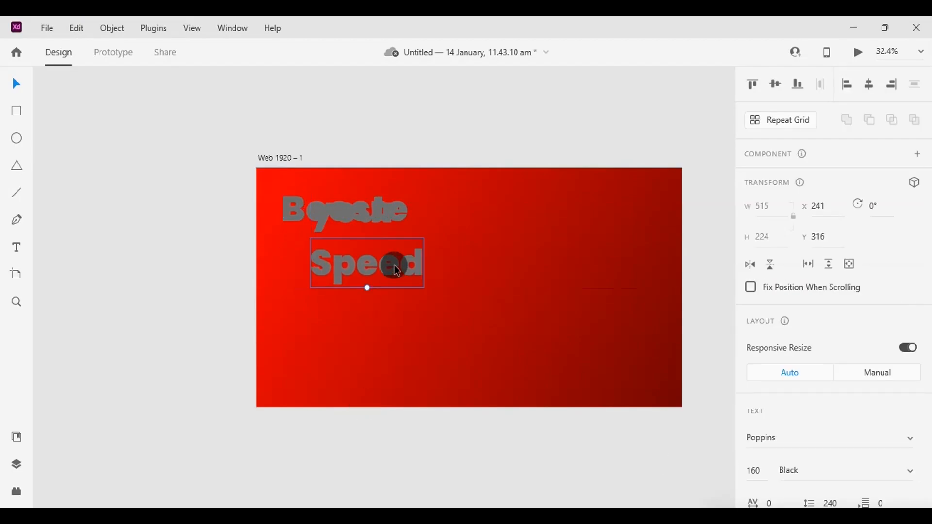
pyautogui.moveTo(407, 211); pyautogui.dragTo(474, 221)
pyautogui.moveTo(316, 208); pyautogui.dragTo(347, 214)
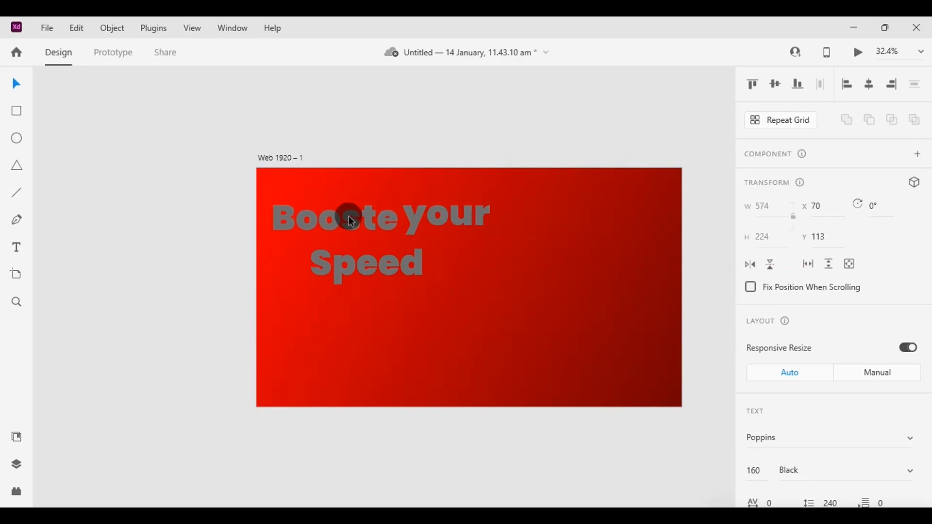
# Change the fill of all three headline words to black
pyautogui.keyDown('shift'); pyautogui.click(474, 222); pyautogui.keyUp('shift')
pyautogui.keyDown('shift'); pyautogui.click(414, 266); pyautogui.keyUp('shift')
pyautogui.scroll(-5, 767, 362)
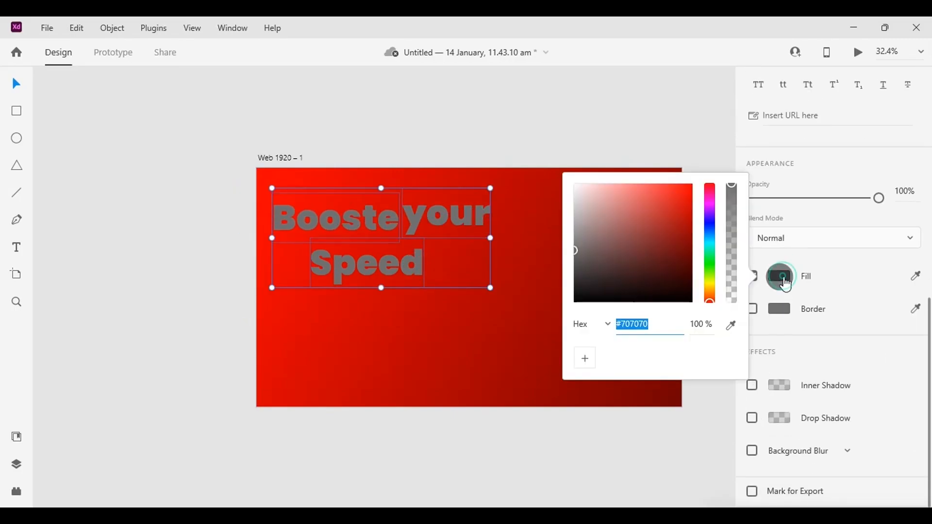
pyautogui.click(782, 276)
pyautogui.moveTo(666, 274); pyautogui.dragTo(533, 331)
pyautogui.click(416, 475)
# Adjust the position of "your" and set the font size of "Booste" and "your" to 130
pyautogui.moveTo(435, 216); pyautogui.dragTo(442, 225)
pyautogui.keyDown('shift'); pyautogui.click(342, 235); pyautogui.keyUp('shift')
pyautogui.click(751, 470)
pyautogui.write('130')
pyautogui.press('Return')
# Close up "Booste" and "your" on one line, with "Speed" at size 184 left-aligned directly beneath them
pyautogui.click(229, 313)
pyautogui.moveTo(326, 233); pyautogui.dragTo(336, 238)
pyautogui.moveTo(442, 221); pyautogui.dragTo(420, 220)
pyautogui.moveTo(356, 281)
pyautogui.mouseDown()
pyautogui.moveTo(327, 277)
pyautogui.moveTo(342, 286)
pyautogui.moveTo(347, 269)
pyautogui.mouseUp()
pyautogui.click(429, 373)
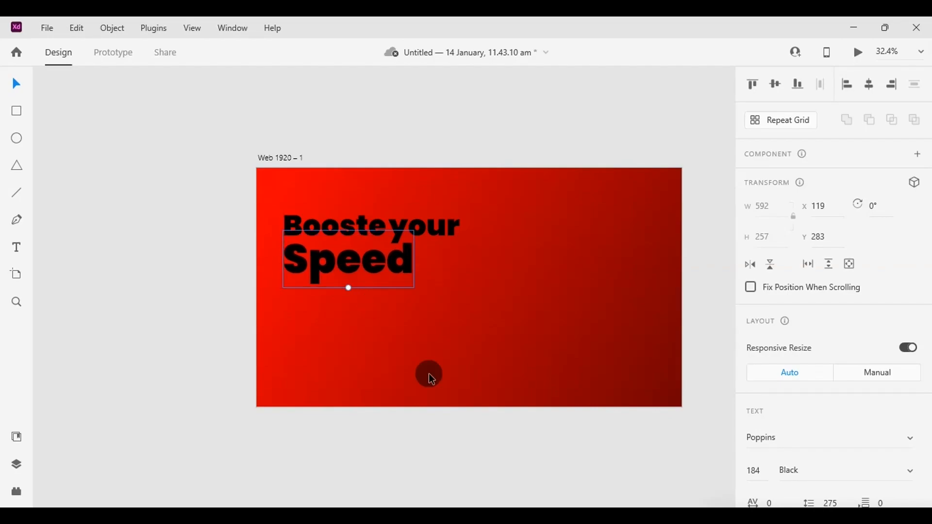
# Turn "your" into outlined text with a white border and no fill
pyautogui.click(411, 228)
pyautogui.scroll(-5, 806, 383)
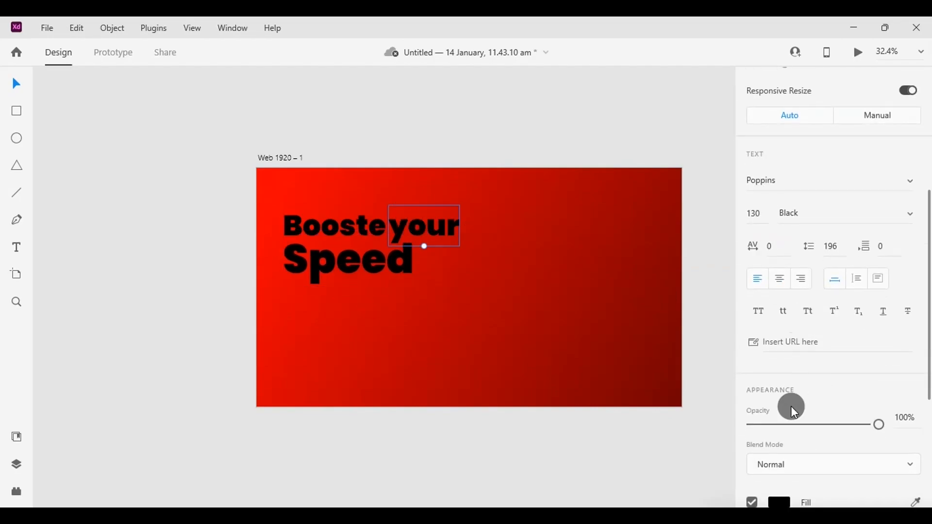
pyautogui.click(752, 366)
pyautogui.click(773, 367)
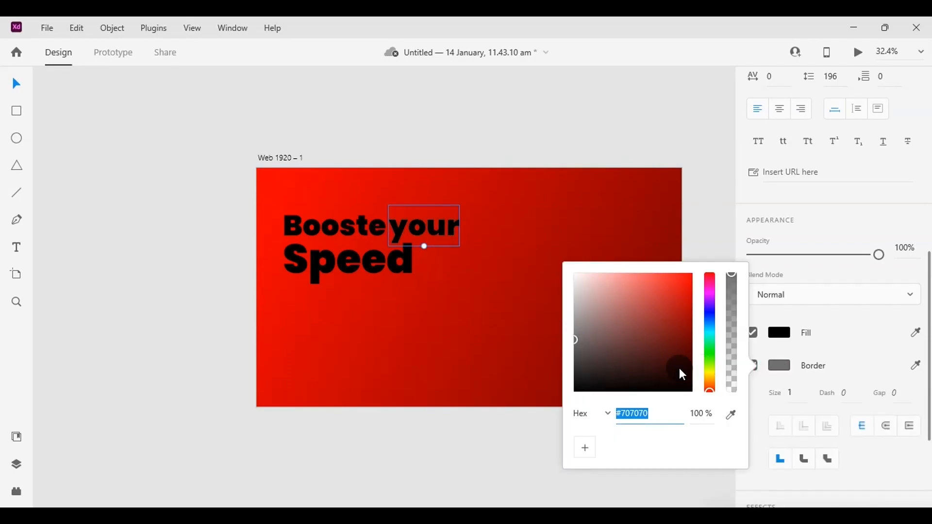
pyautogui.click(769, 315)
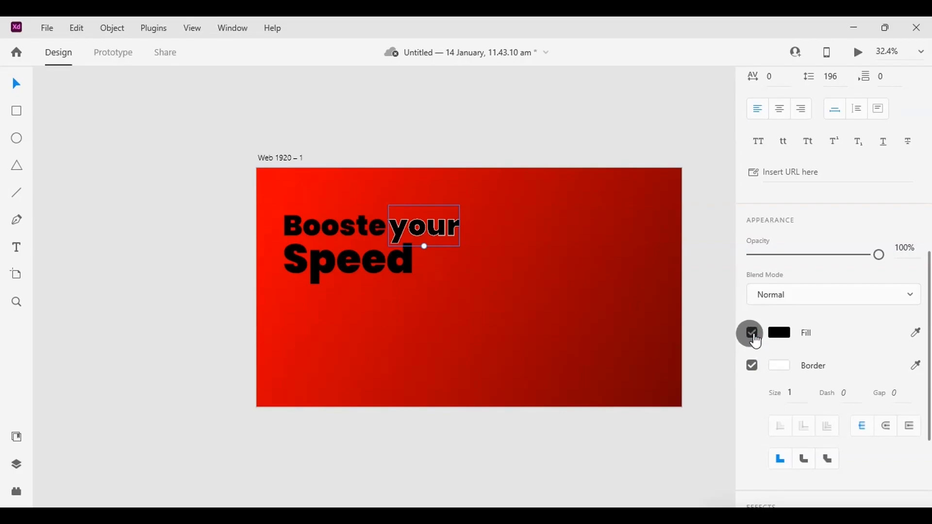
pyautogui.click(753, 336)
# Add a fully opaque black drop shadow to "your" with an X offset of 10
pyautogui.scroll(-3, 793, 373)
pyautogui.click(753, 423)
pyautogui.click(787, 441)
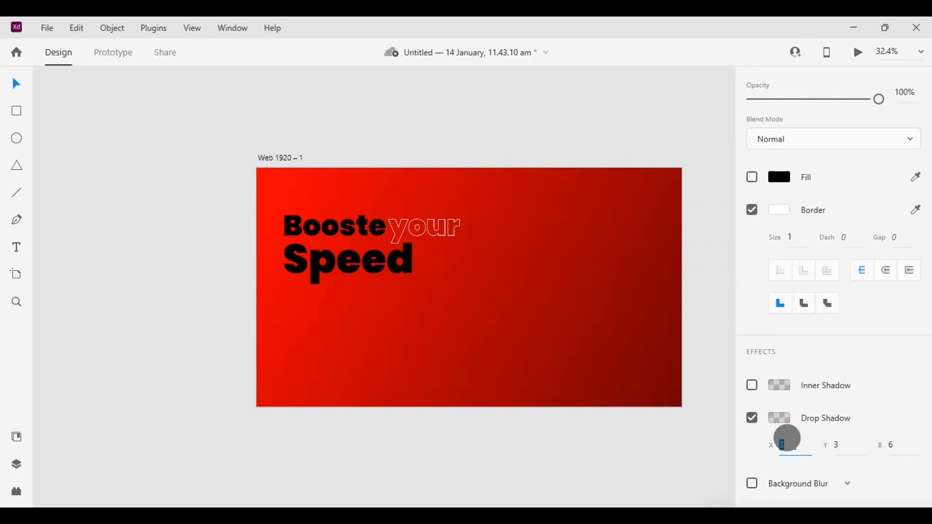
pyautogui.click(777, 417)
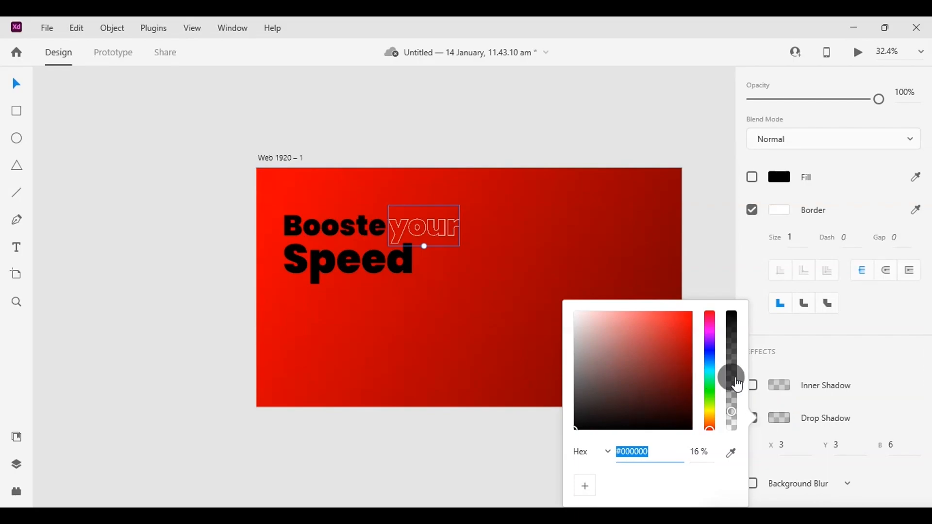
pyautogui.moveTo(731, 378); pyautogui.dragTo(718, 241)
pyautogui.click(867, 391)
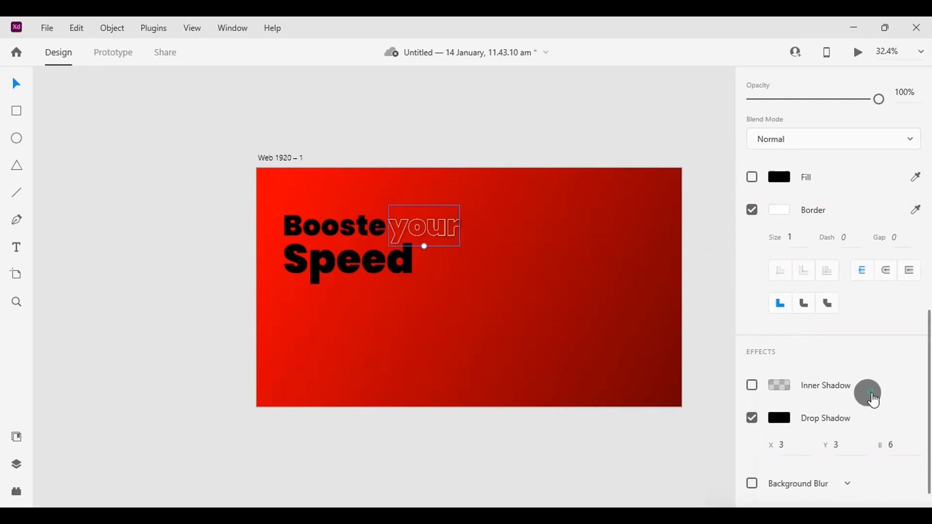
pyautogui.scroll(-1, 825, 403)
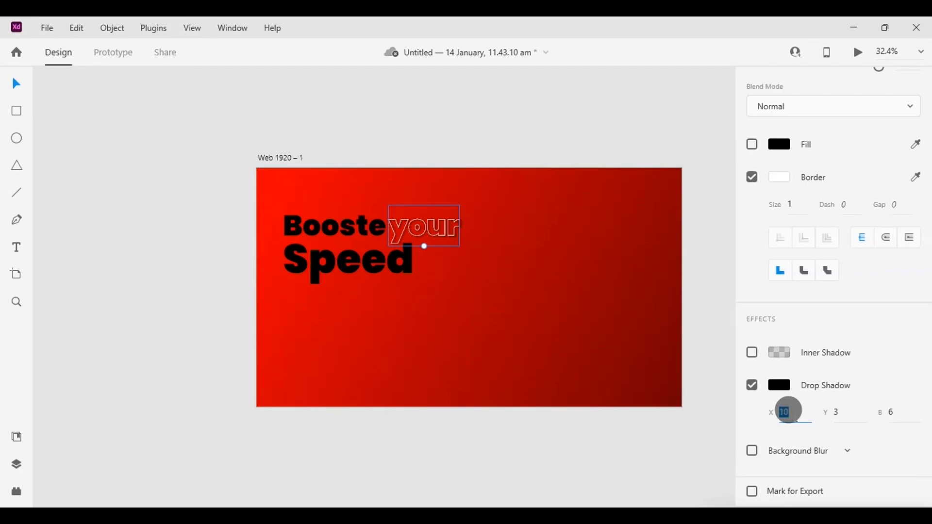
pyautogui.click(837, 412)
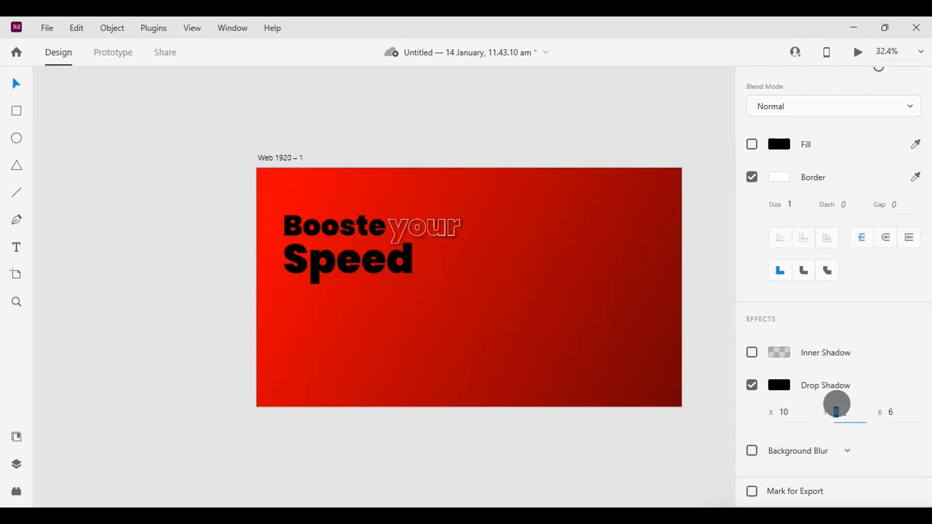
pyautogui.click(686, 429)
# Import the domino-164 Unsplash shoe image, place it beside the headline and enlarge it to 948 × 948
pyautogui.hscroll(-1, 686, 429)
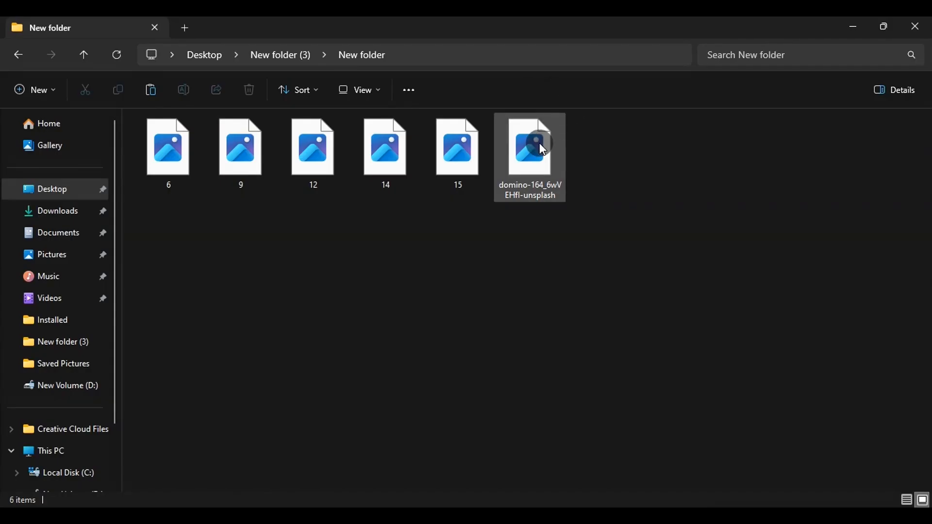
pyautogui.moveTo(536, 142); pyautogui.dragTo(542, 300)
pyautogui.moveTo(684, 385); pyautogui.dragTo(604, 258)
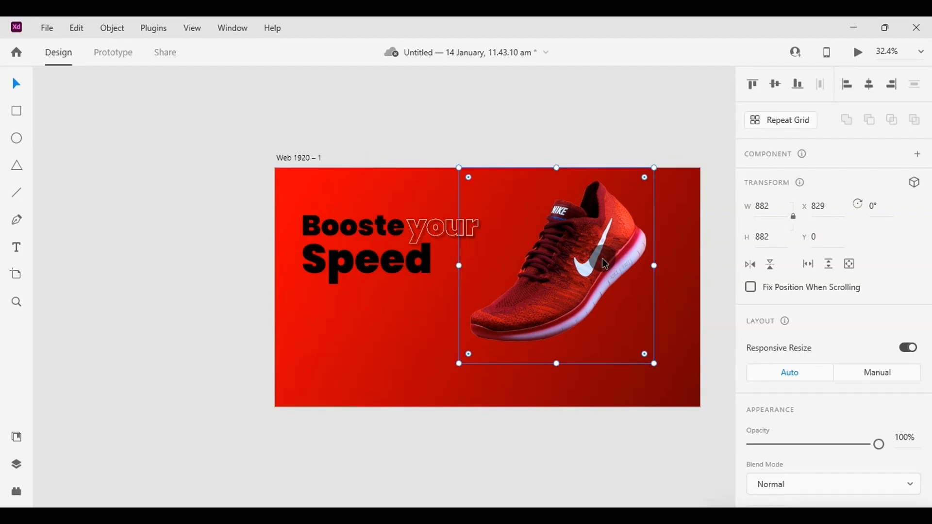
pyautogui.moveTo(648, 359); pyautogui.dragTo(661, 380)
pyautogui.moveTo(587, 258); pyautogui.dragTo(589, 259)
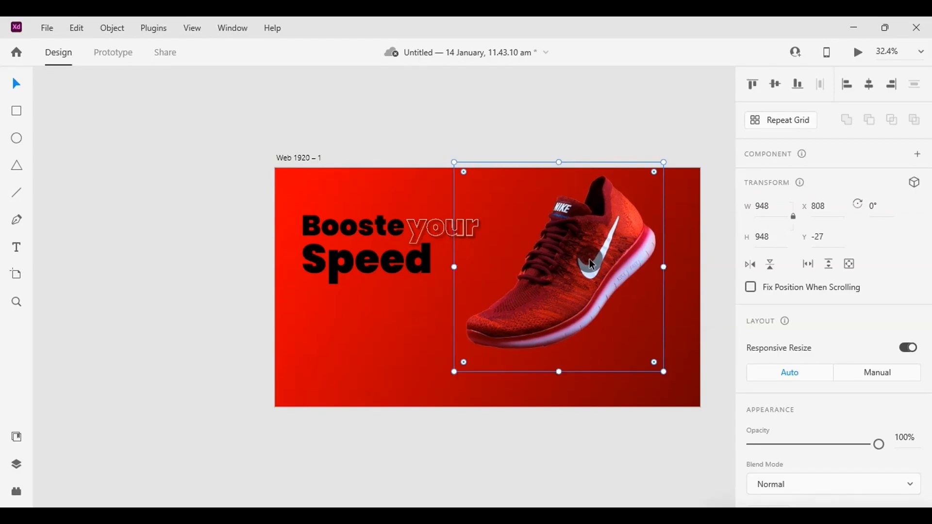
pyautogui.click(160, 273)
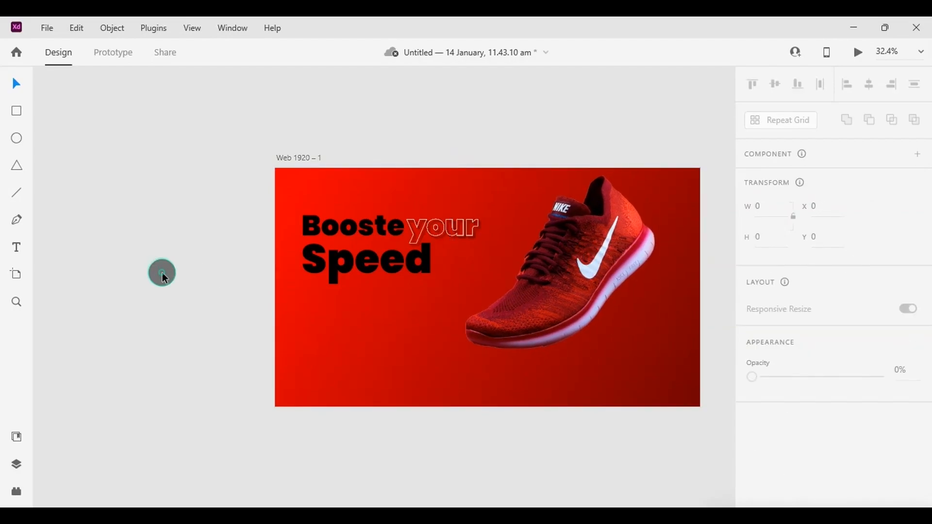
# Add an 827-wide text box filled with Lorem Ipsum placeholder text and place it under "Speed" at X 91, Y 540
pyautogui.click(18, 491)
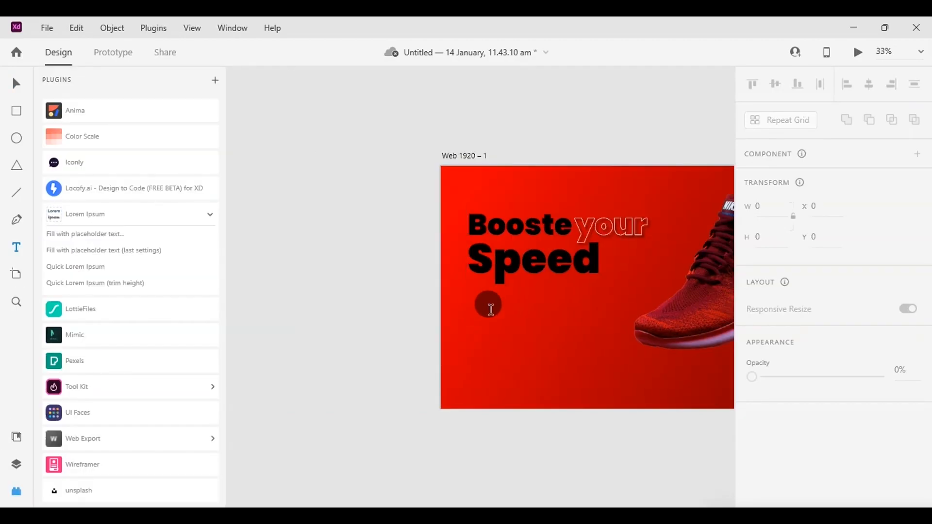
pyautogui.moveTo(494, 309); pyautogui.dragTo(681, 361)
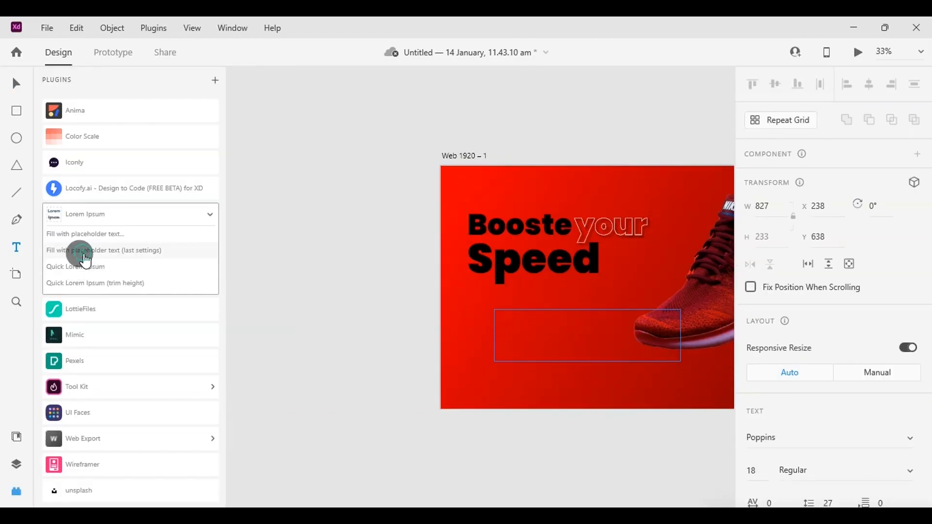
pyautogui.click(83, 254)
pyautogui.click(16, 84)
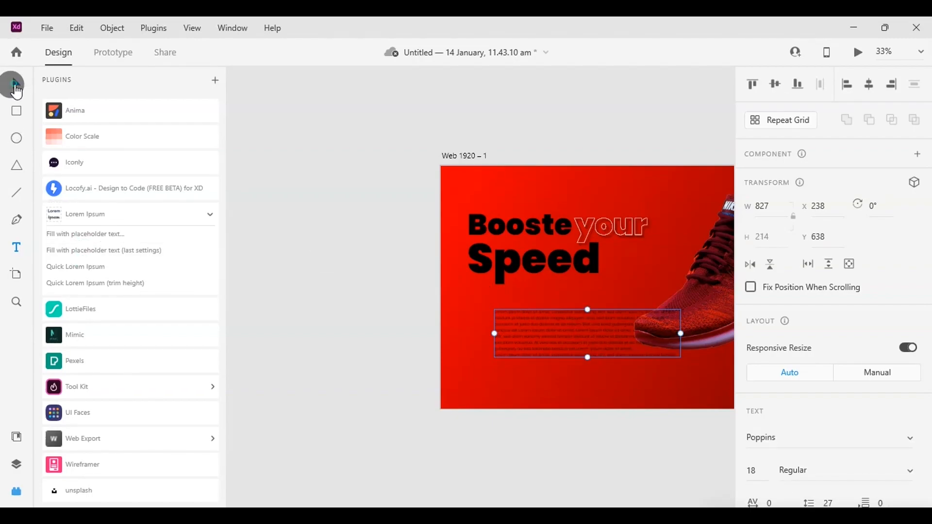
pyautogui.moveTo(578, 335); pyautogui.dragTo(548, 316)
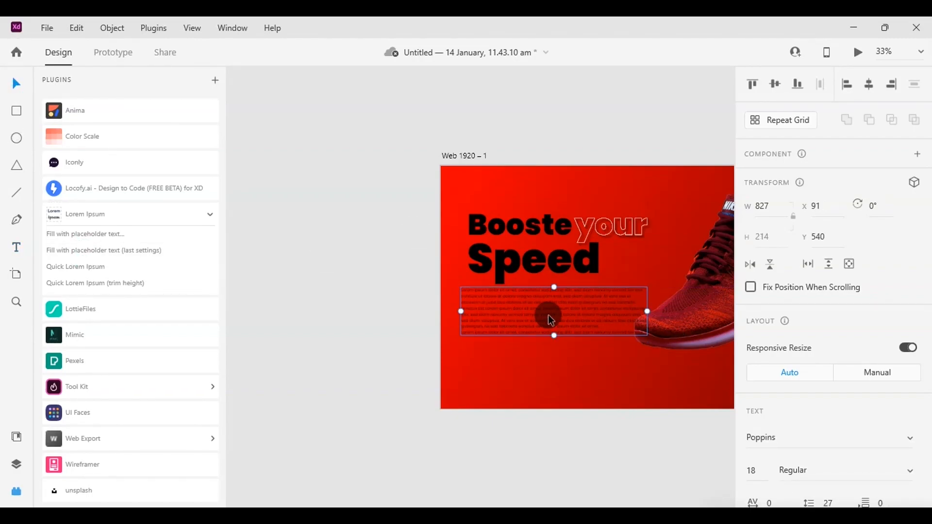
# Set the placeholder paragraph's font size to 20
pyautogui.scroll(-3, 923, 466)
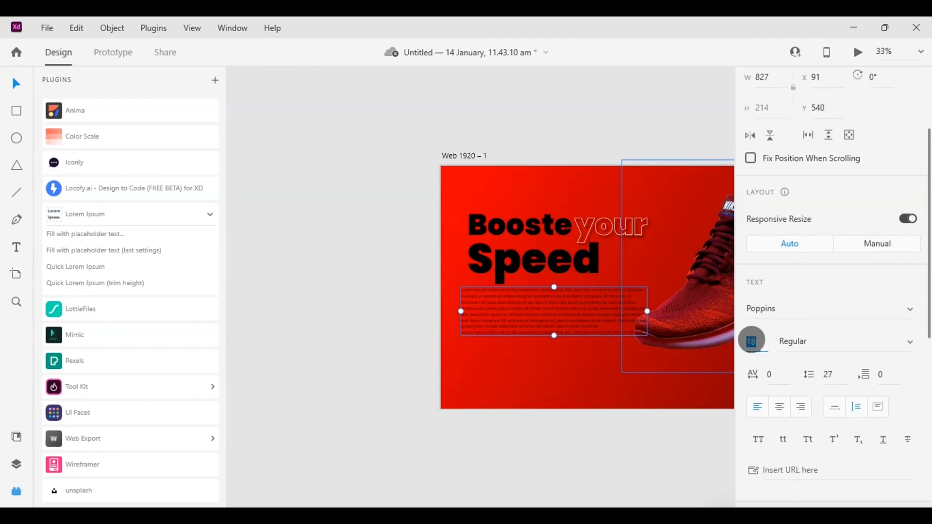
pyautogui.write('20')
pyautogui.press('Return')
# Change the placeholder paragraph's fill color to white, #FFFFFF
pyautogui.scroll(-1, 799, 401)
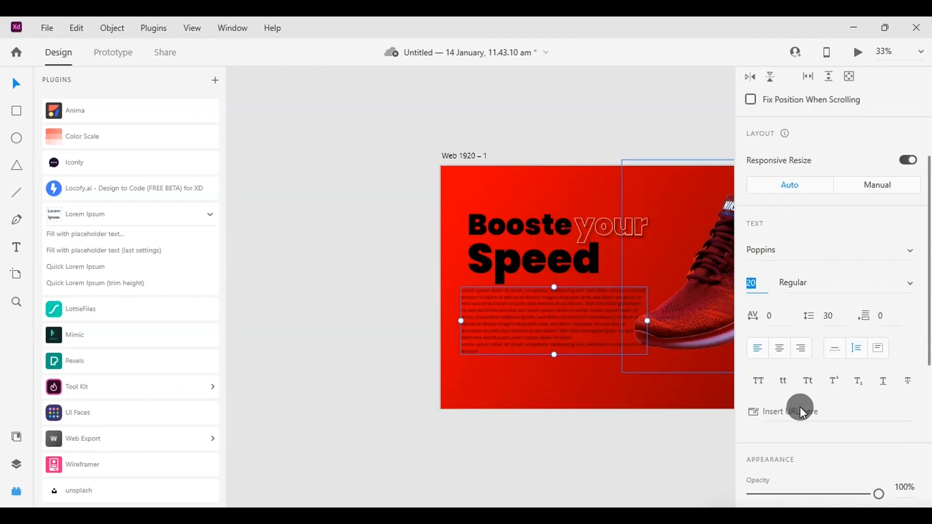
pyautogui.scroll(-5, 814, 297)
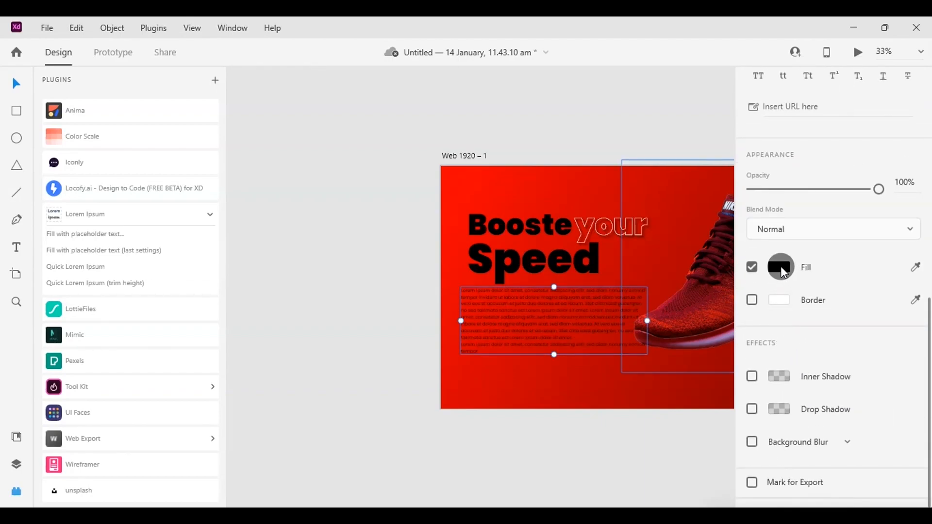
pyautogui.click(781, 268)
pyautogui.moveTo(613, 293); pyautogui.dragTo(575, 177)
pyautogui.click(352, 210)
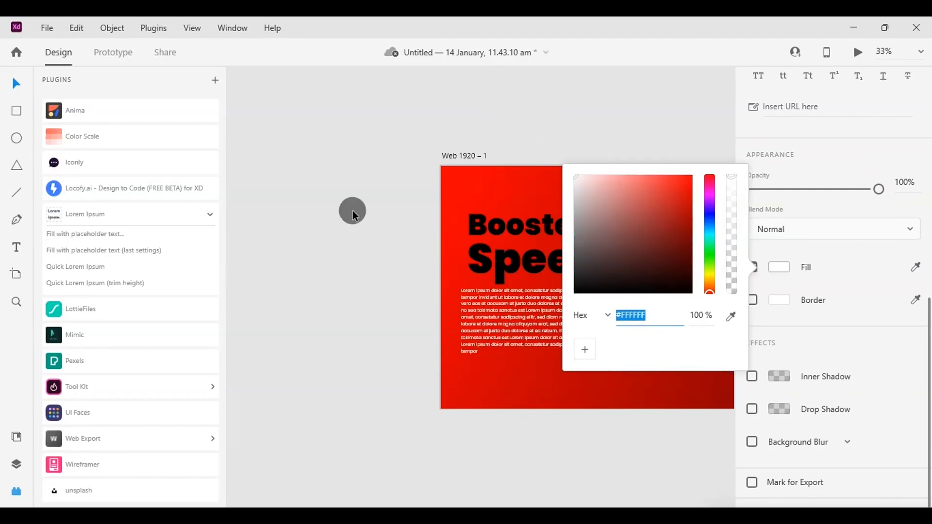
# Shorten the placeholder paragraph by deleting everything after "no sea takimata sanctus est" in its fourth line
pyautogui.doubleClick(467, 312)
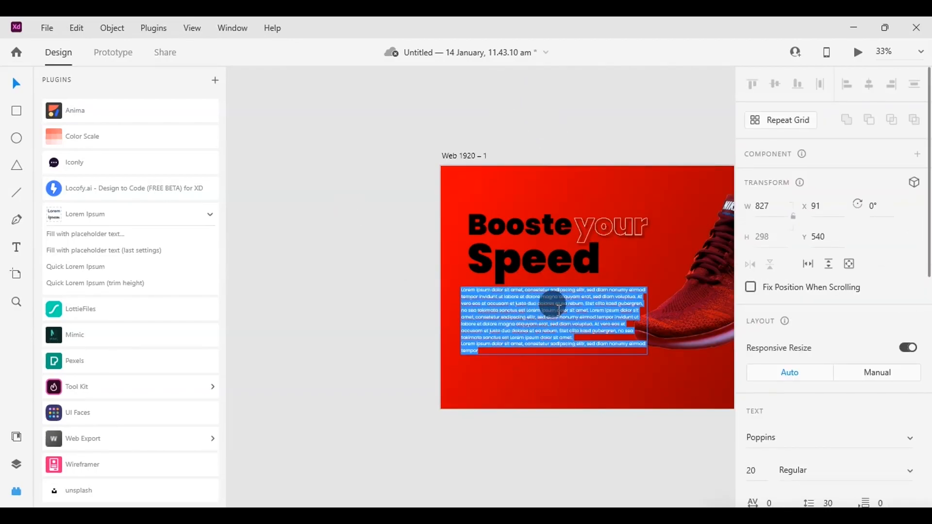
pyautogui.moveTo(528, 312); pyautogui.dragTo(571, 359)
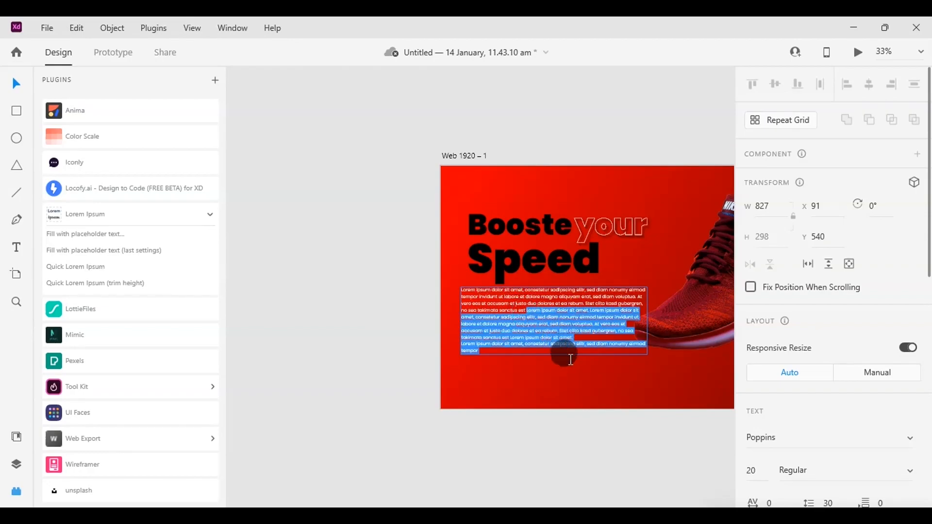
pyautogui.press('BackSpace')
pyautogui.press('Escape')
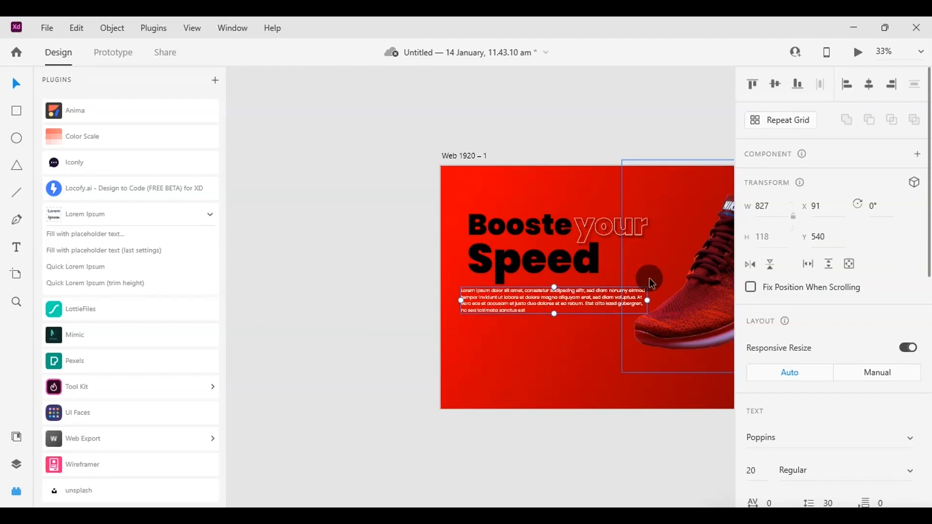
# Narrow the paragraph's text box to about 747 wide and move it down to about Y 594
pyautogui.moveTo(648, 300); pyautogui.dragTo(630, 303)
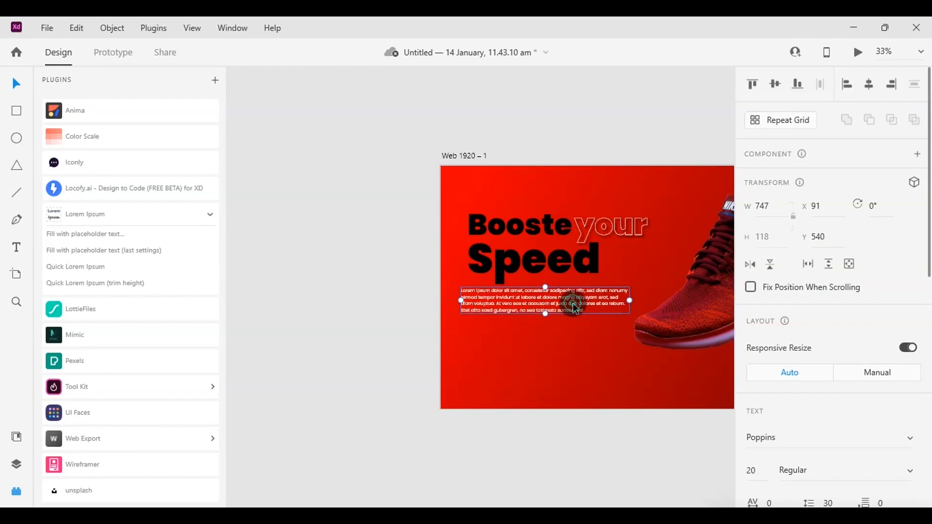
pyautogui.click(519, 426)
pyautogui.scroll(2, 519, 425)
pyautogui.click(528, 254)
pyautogui.moveTo(528, 269); pyautogui.dragTo(529, 273)
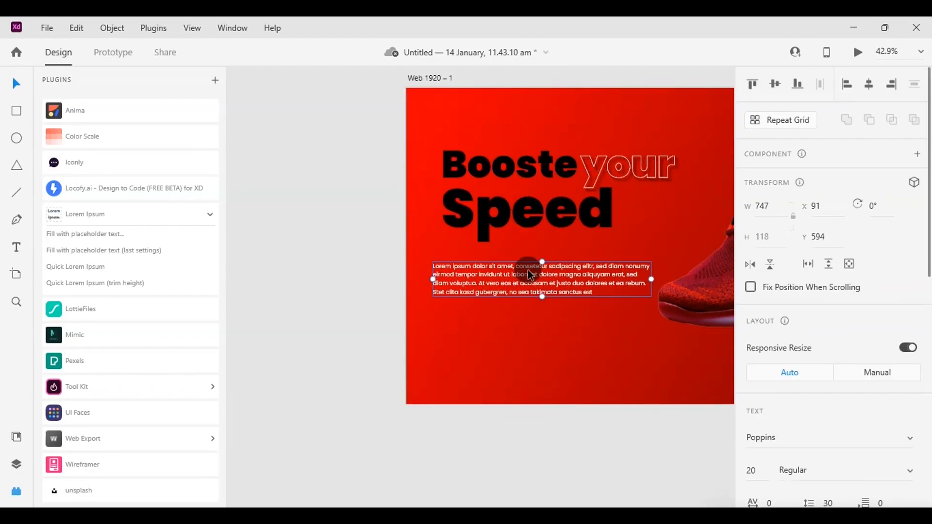
# Draw a rectangle about 345 × 95 below the paragraph and round its corners fully into a pill-shaped button
pyautogui.click(17, 111)
pyautogui.moveTo(498, 336); pyautogui.dragTo(599, 363)
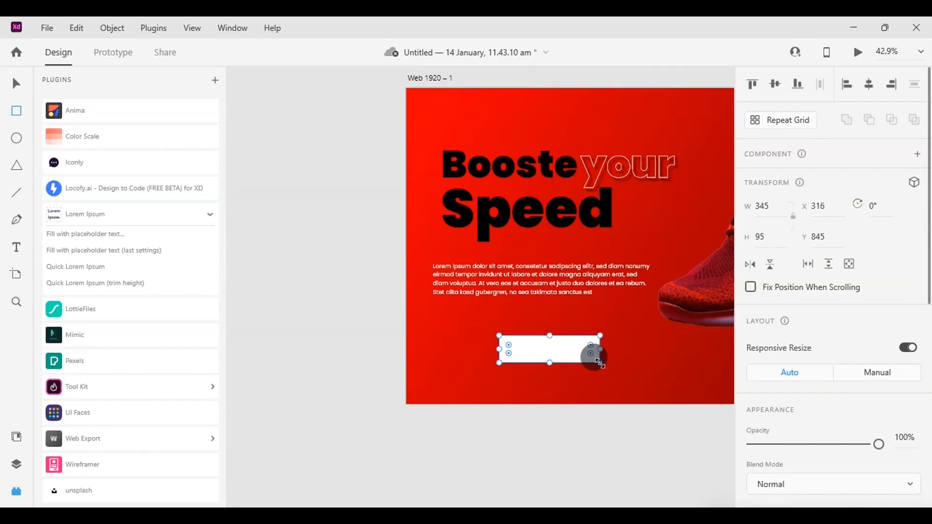
pyautogui.moveTo(591, 359); pyautogui.dragTo(505, 333)
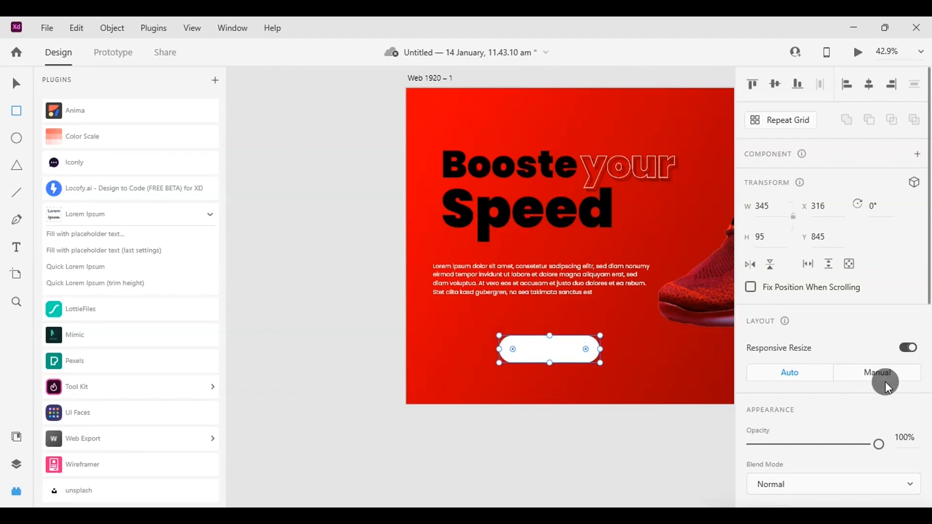
# Remove the pill-shaped button's border and apply a background blur with an amount of 30
pyautogui.scroll(-5, 772, 328)
pyautogui.click(753, 207)
pyautogui.scroll(3, 754, 204)
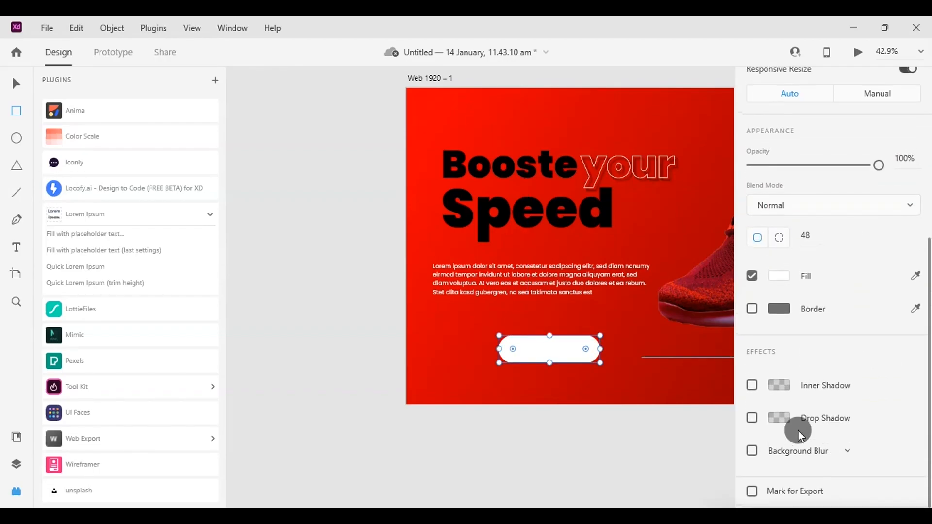
pyautogui.click(753, 451)
# Add the label "Shop Now" inside the button and fill the text with black, #000000
pyautogui.click(16, 248)
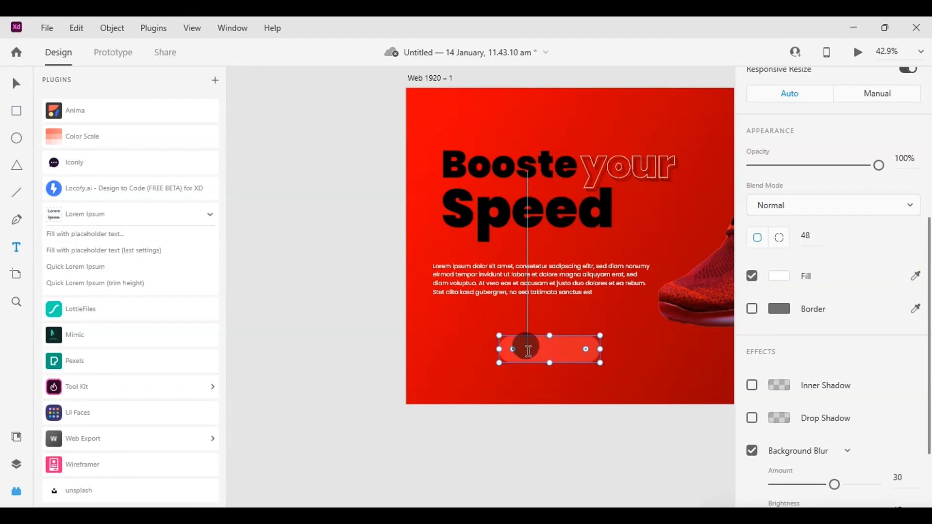
pyautogui.click(529, 350)
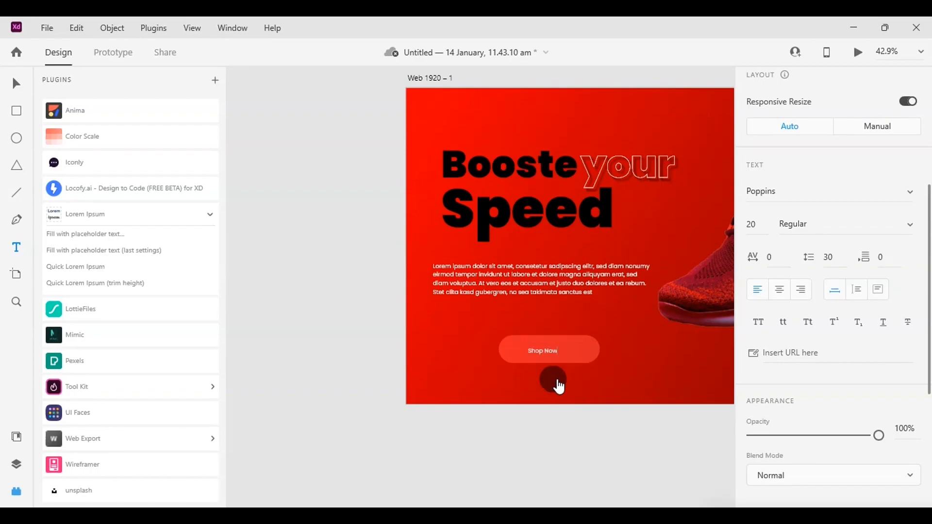
pyautogui.scroll(-5, 756, 416)
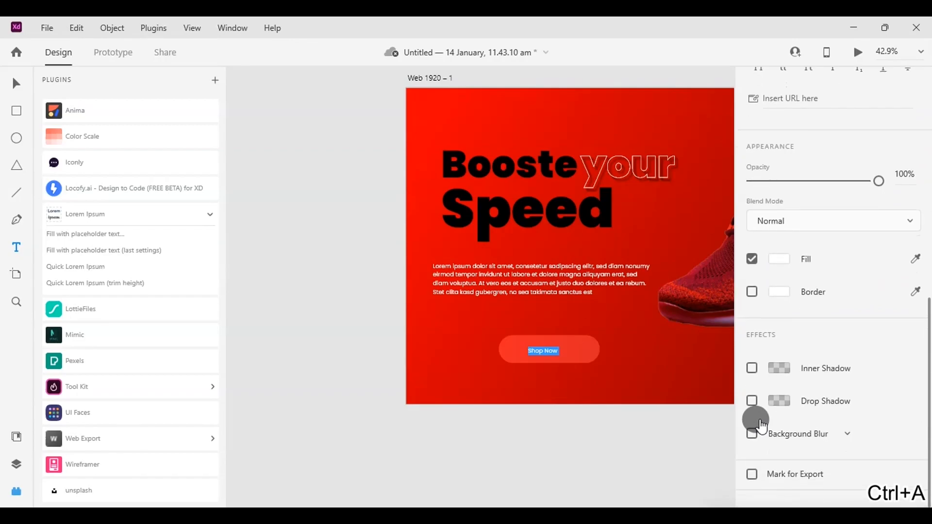
pyautogui.click(777, 275)
pyautogui.click(595, 283)
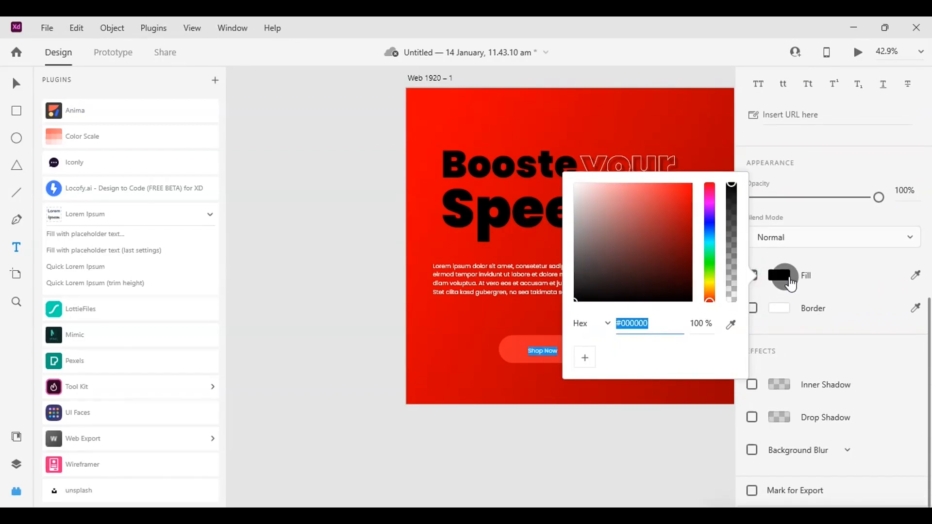
pyautogui.click(775, 274)
# Set the "Shop Now" label to Poppins Black and enlarge its font size
pyautogui.scroll(5, 788, 275)
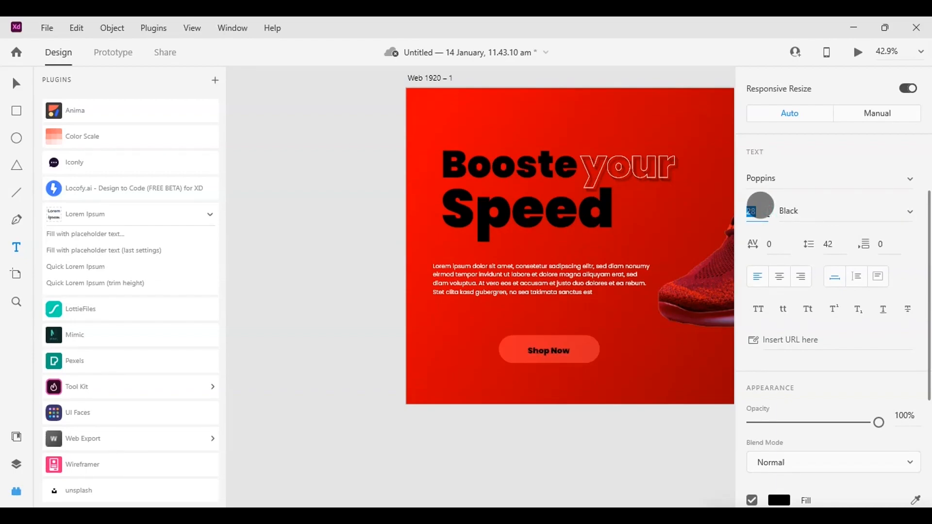
pyautogui.press('Up')
pyautogui.click(17, 83)
pyautogui.click(516, 383)
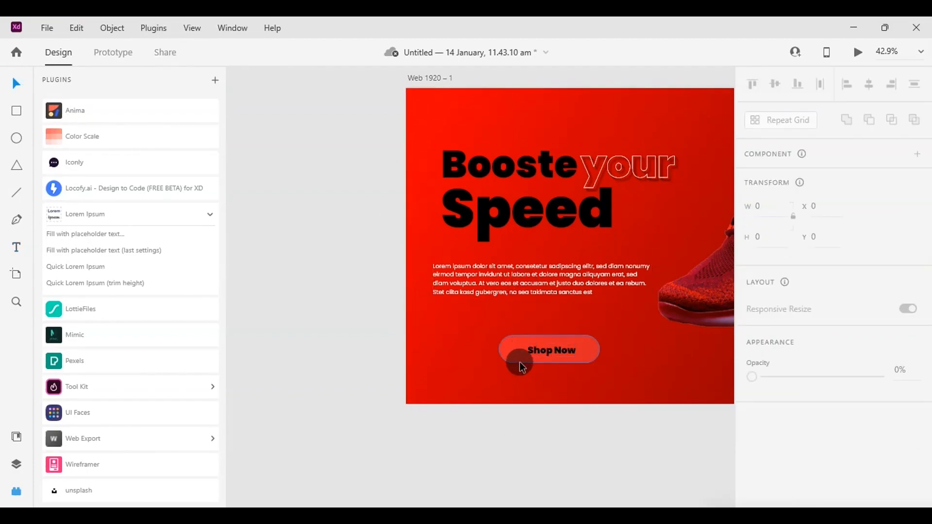
# Align the "Shop Now" label and the button shape to each other's center, vertically and horizontally
pyautogui.click(520, 360)
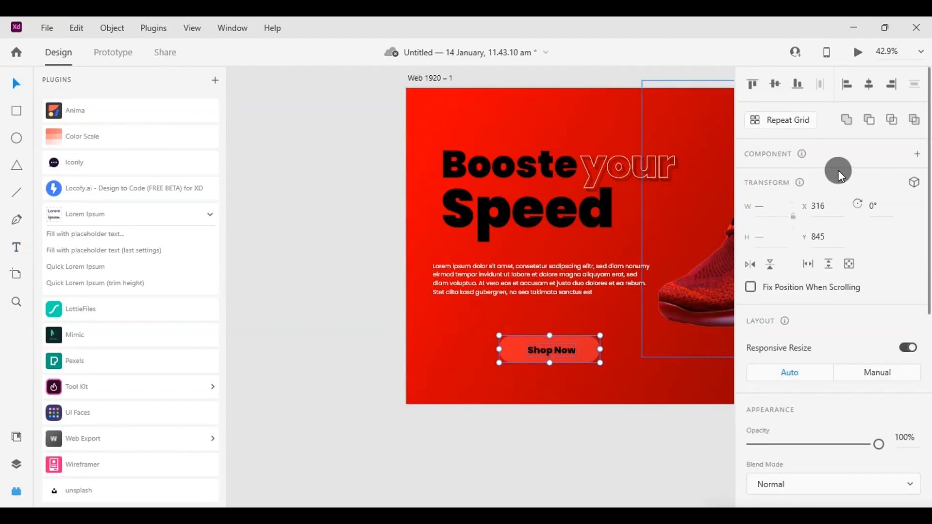
pyautogui.click(878, 82)
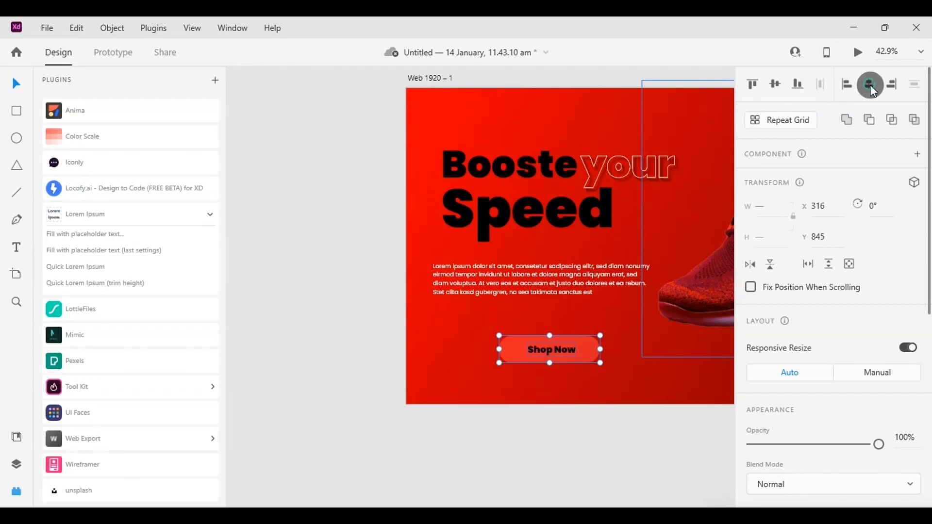
pyautogui.rightClick(554, 352)
pyautogui.click(497, 453)
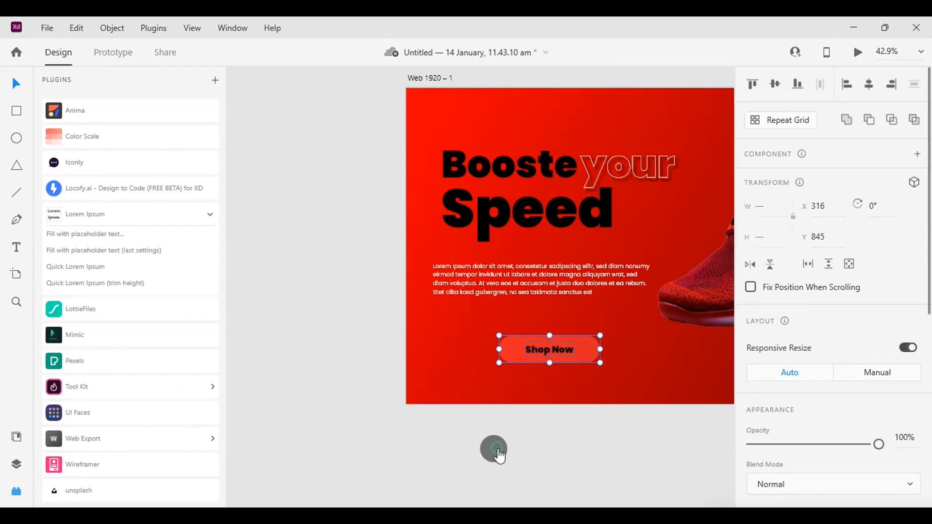
# Draw a white rounded square about 220 × 219 below the shoe's toe, at about X 804, Y 845
pyautogui.hscroll(10, 499, 455)
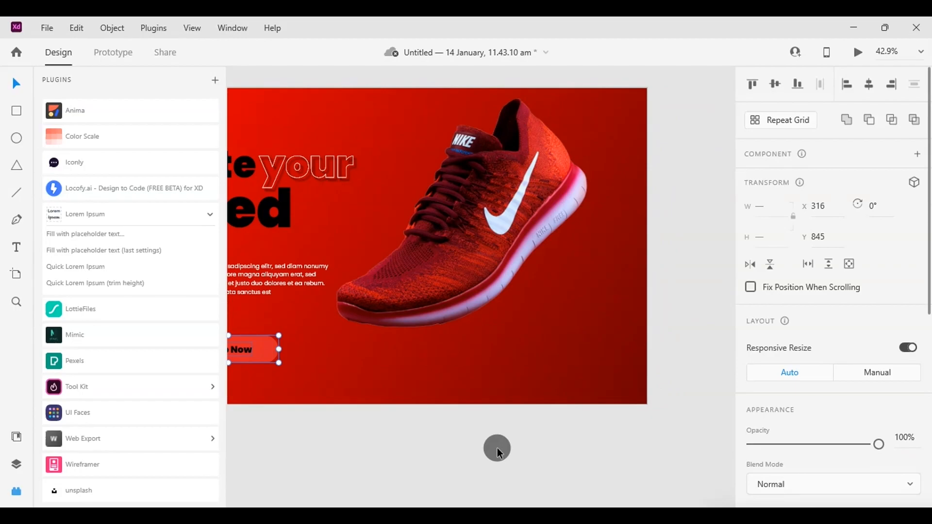
pyautogui.click(16, 111)
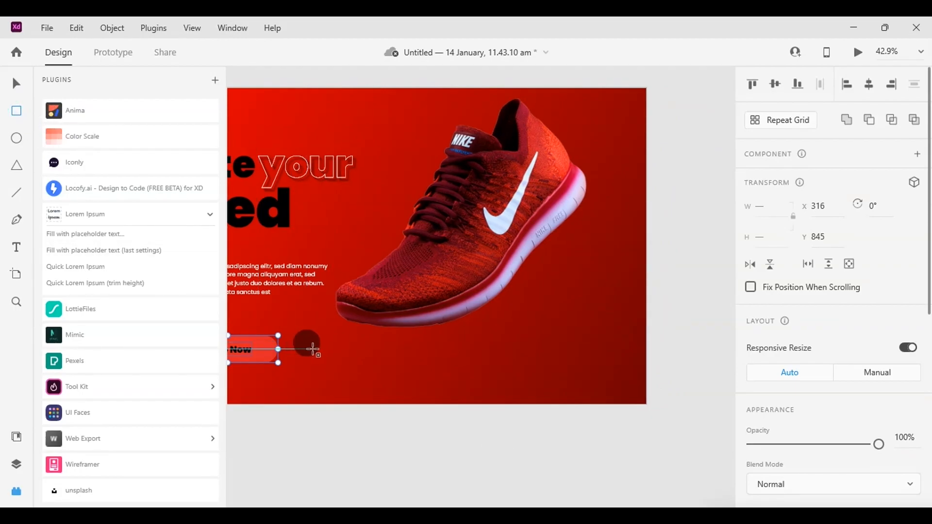
pyautogui.moveTo(320, 335)
pyautogui.mouseDown()
pyautogui.moveTo(384, 399)
pyautogui.moveTo(375, 393)
pyautogui.mouseUp()
pyautogui.scroll(3, 392, 334)
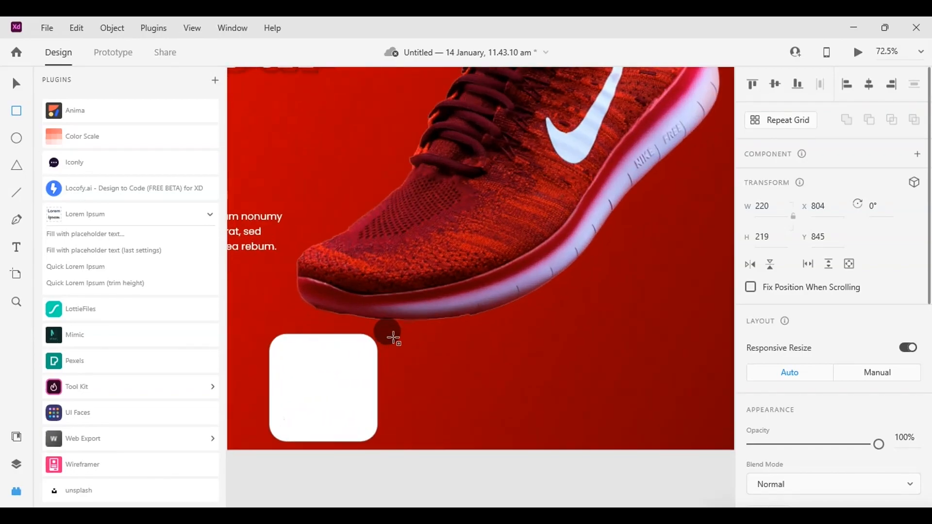
pyautogui.click(16, 83)
pyautogui.scroll(-4, 342, 359)
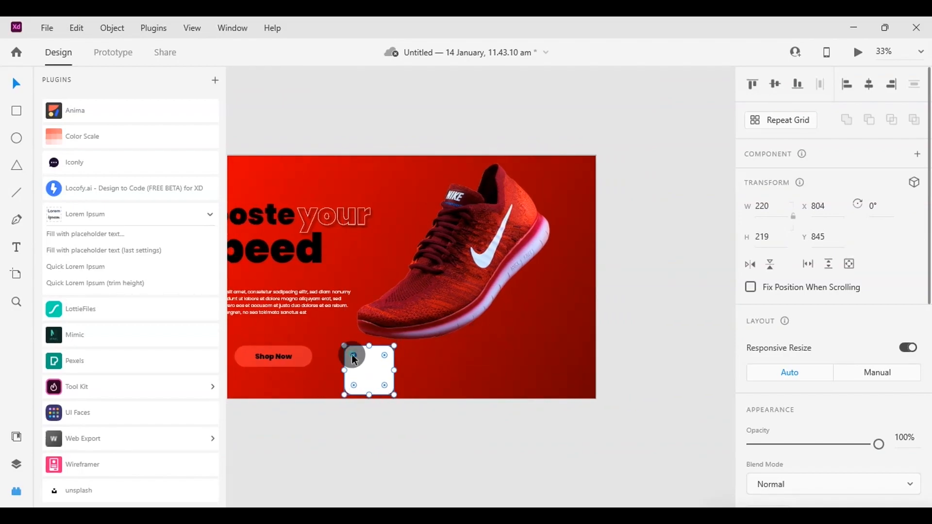
# Edit the white square's path, raising its upper-right corner so the top edge slopes and the height becomes about 249
pyautogui.doubleClick(369, 375)
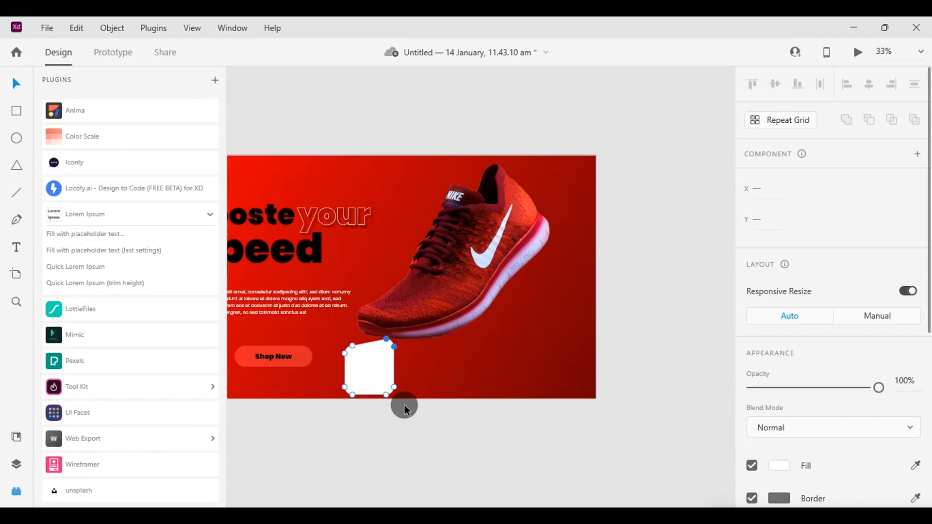
pyautogui.click(404, 405)
pyautogui.click(380, 368)
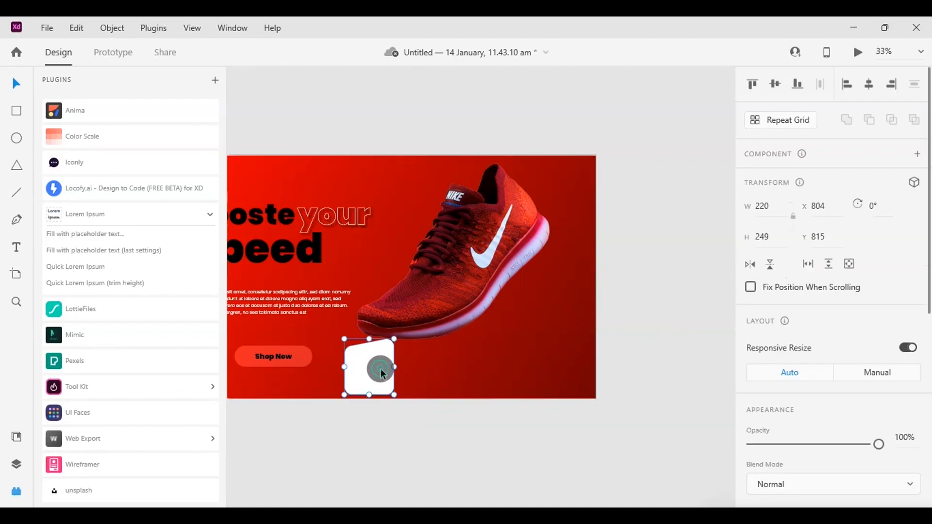
# Repeat the sloped card into a row of four with a repeat grid, adjust the spacing and ungroup the grid
pyautogui.click(787, 122)
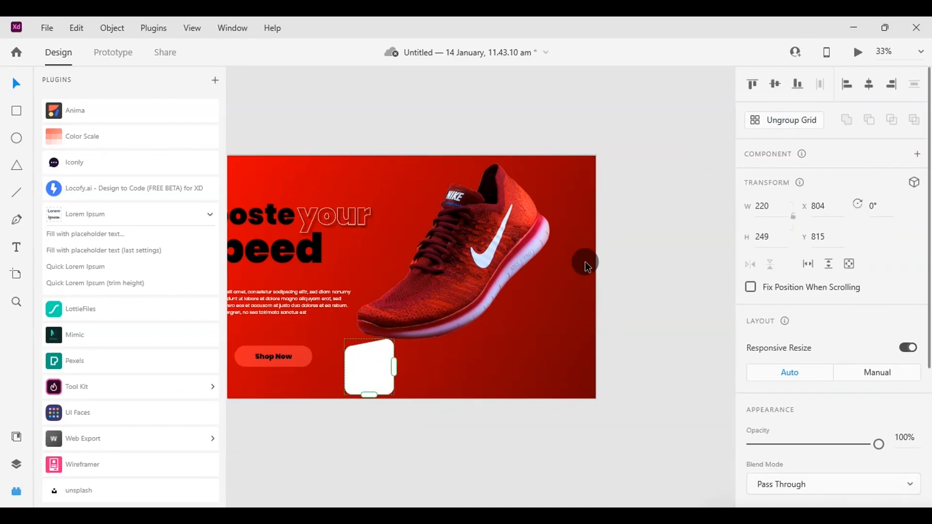
pyautogui.moveTo(394, 367); pyautogui.dragTo(558, 395)
pyautogui.moveTo(505, 374); pyautogui.dragTo(503, 370)
pyautogui.click(766, 127)
pyautogui.click(682, 276)
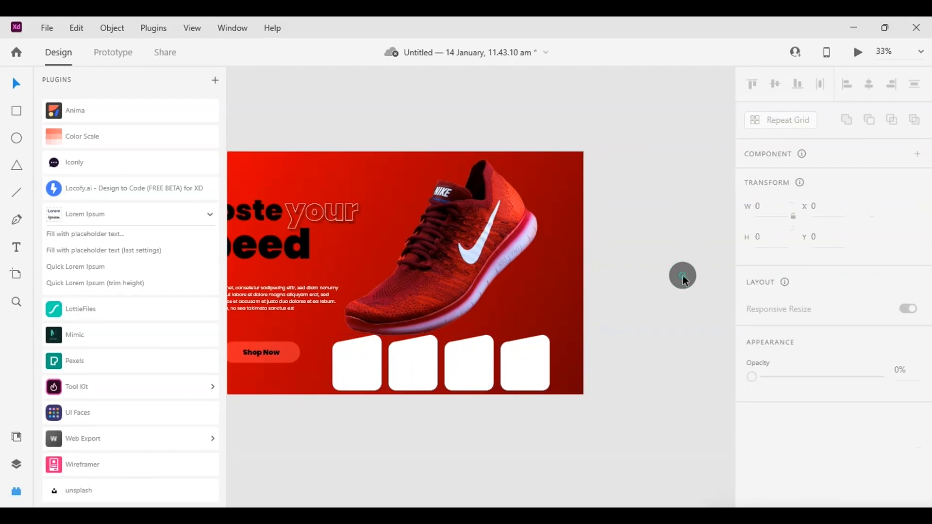
# Switch to the window holding the shoe images and bring the orange-and-white shoe onto the first card
pyautogui.hscroll(-2, 683, 275)
pyautogui.hotkey('alt', 'Tab')
pyautogui.moveTo(159, 140); pyautogui.dragTo(460, 365)
pyautogui.click(520, 451)
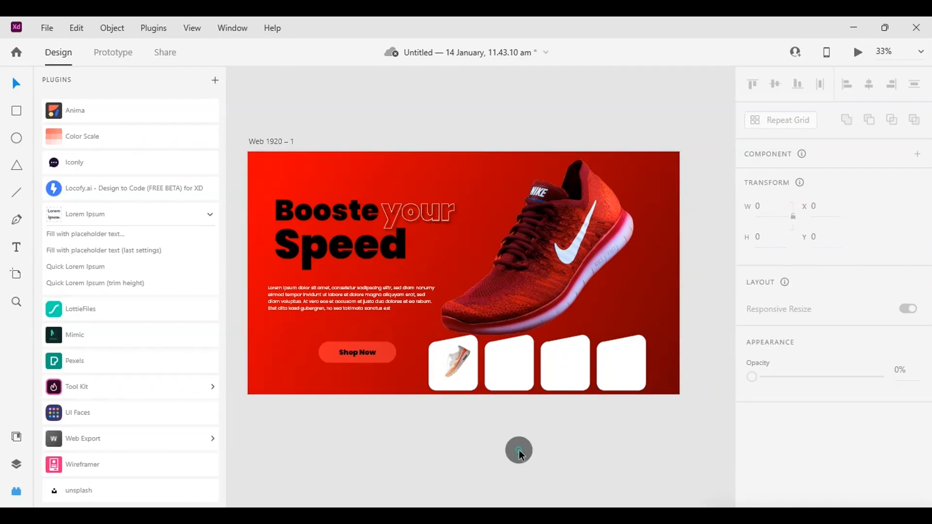
# Select all four sloped cards and lower their opacity to make them semi-transparent
pyautogui.click(456, 375)
pyautogui.click(451, 392)
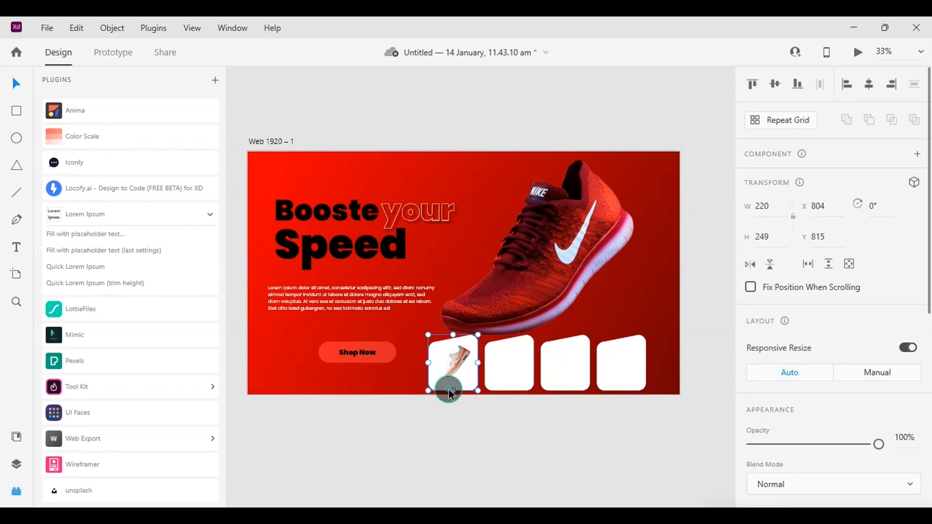
pyautogui.keyDown('shift'); pyautogui.click(497, 386); pyautogui.keyUp('shift')
pyautogui.keyDown('shift'); pyautogui.click(569, 383); pyautogui.keyUp('shift')
pyautogui.keyDown('shift'); pyautogui.click(612, 378); pyautogui.keyUp('shift')
pyautogui.scroll(-3, 825, 379)
pyautogui.click(876, 321)
pyautogui.moveTo(876, 323); pyautogui.dragTo(814, 322)
pyautogui.click(582, 483)
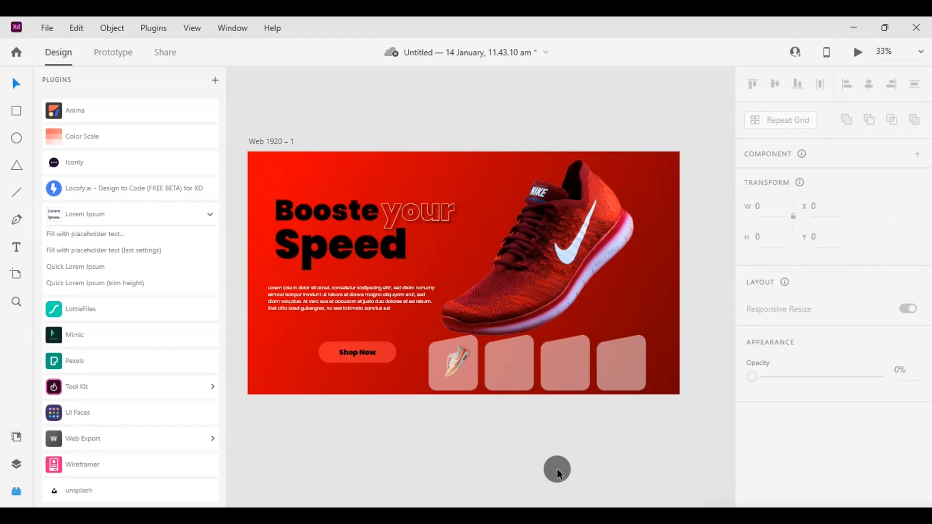
# Enlarge the orange-and-white shoe image so it fills more of the first card
pyautogui.click(454, 361)
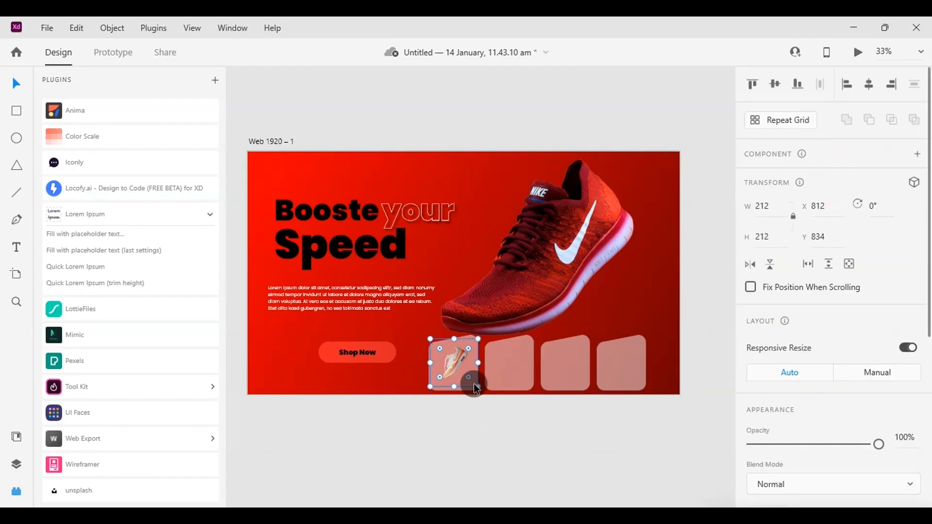
pyautogui.moveTo(476, 385); pyautogui.dragTo(493, 393)
# Import the grey-and-black shoe image onto the second card and enlarge it to about 306 × 314
pyautogui.click(557, 516)
pyautogui.moveTo(255, 153); pyautogui.dragTo(508, 360)
pyautogui.moveTo(531, 388); pyautogui.dragTo(554, 393)
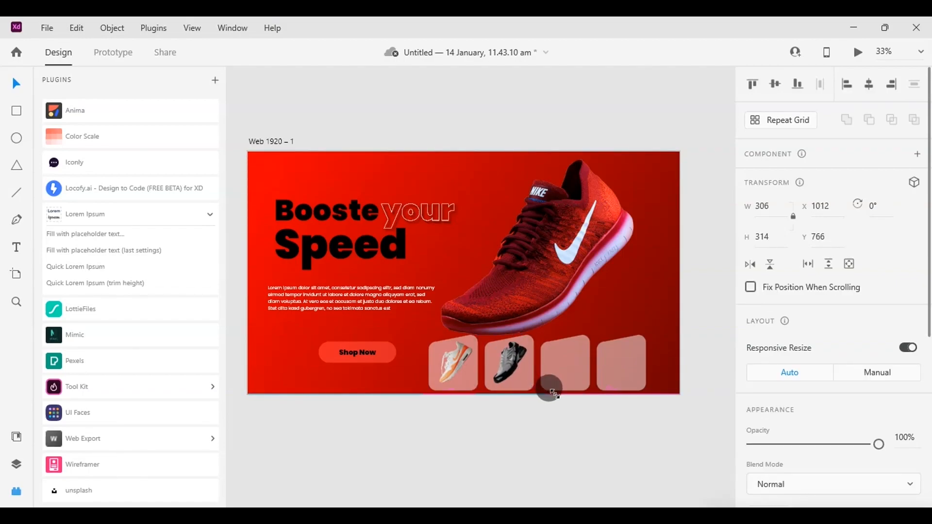
pyautogui.click(556, 474)
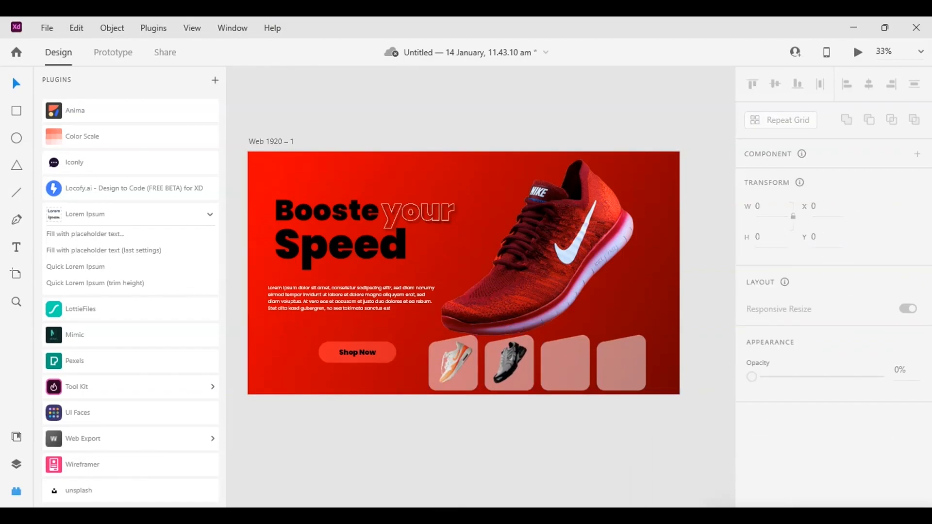
# Bring the white shoe image onto the third card and enlarge it to about 241 × 241
pyautogui.click(528, 515)
pyautogui.moveTo(316, 128); pyautogui.dragTo(582, 479)
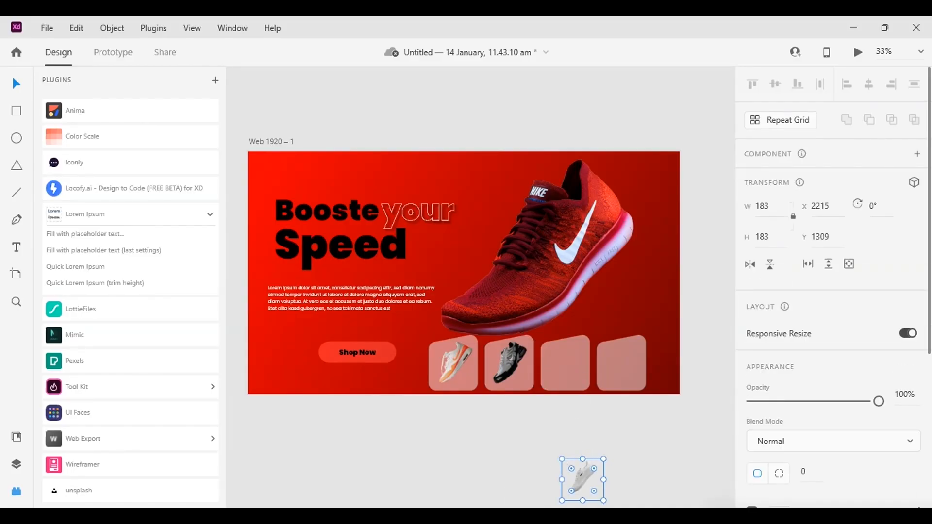
pyautogui.moveTo(567, 374); pyautogui.dragTo(600, 393)
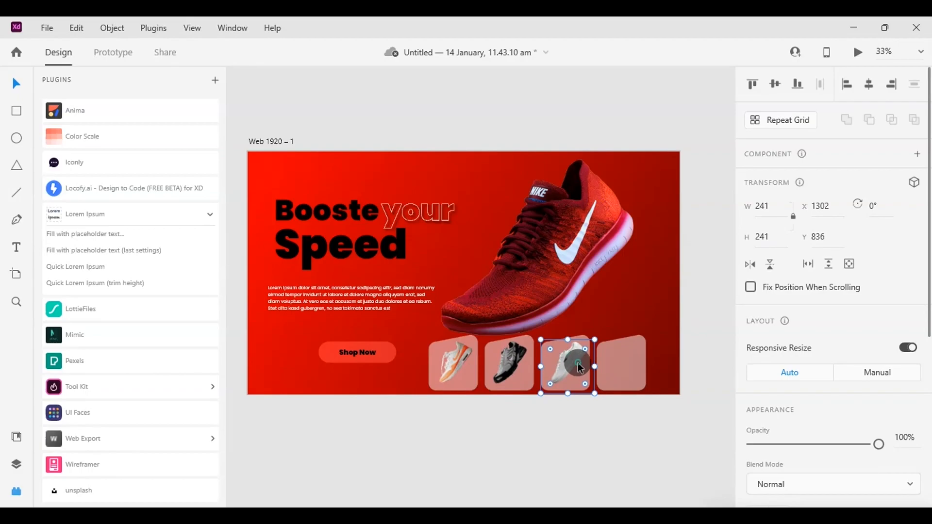
pyautogui.moveTo(575, 363); pyautogui.dragTo(575, 364)
# Import the black-and-white shoe image onto the fourth card and enlarge it to fit
pyautogui.click(549, 516)
pyautogui.moveTo(393, 173); pyautogui.dragTo(621, 409)
pyautogui.moveTo(624, 378); pyautogui.dragTo(651, 389)
pyautogui.click(651, 414)
# Move the paragraph down to about Y 648 and shift the three-word headline slightly lower above it
pyautogui.moveTo(305, 291); pyautogui.dragTo(304, 303)
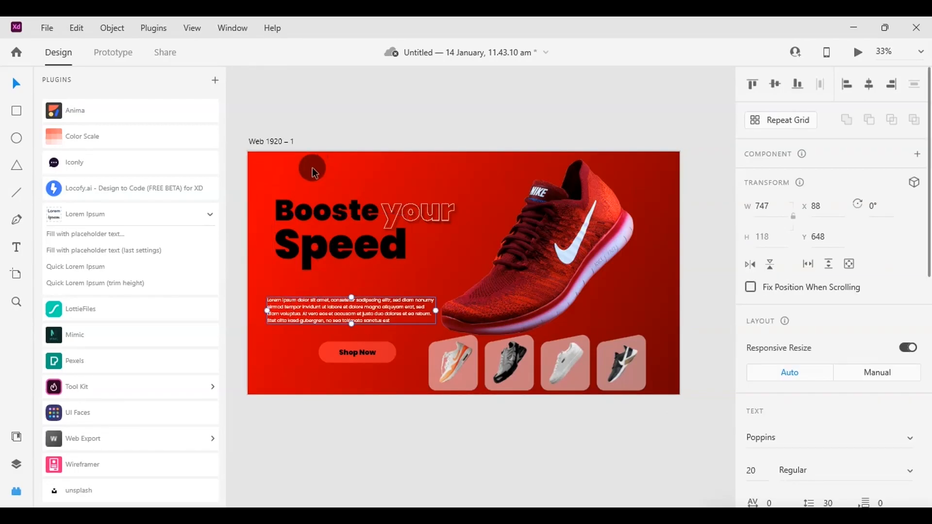
pyautogui.click(310, 186)
pyautogui.click(310, 201)
pyautogui.hotkey('ctrl', 'z')
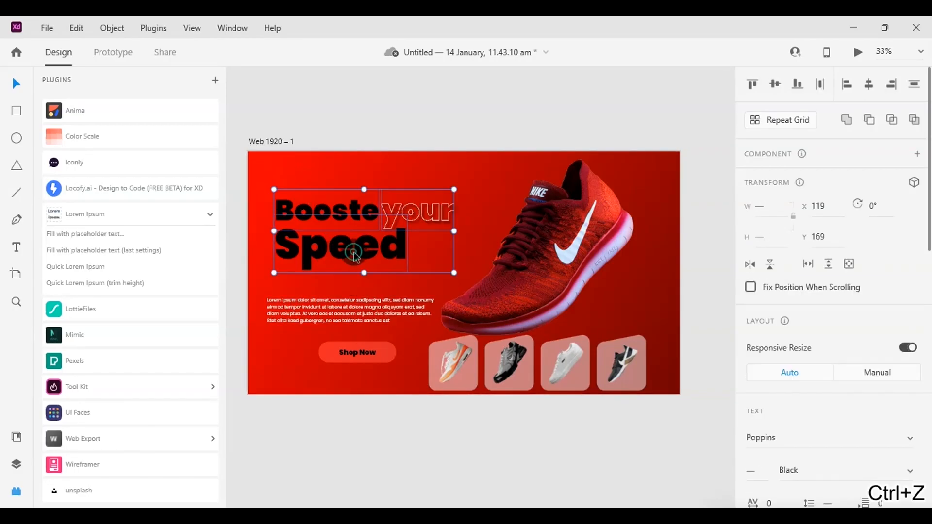
pyautogui.moveTo(357, 257); pyautogui.dragTo(357, 270)
pyautogui.click(363, 353)
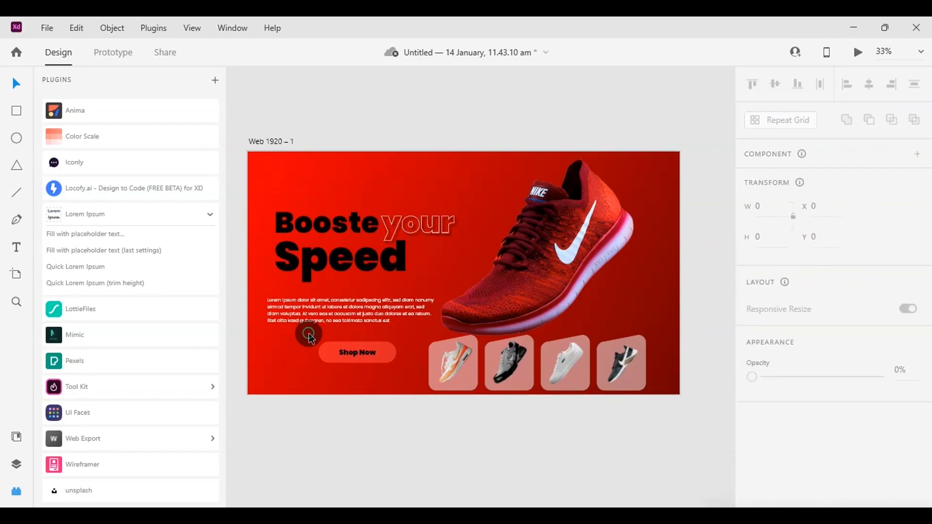
# Nudge the Shop Now button and its label to the left under the paragraph
pyautogui.click(357, 363)
pyautogui.press('Left')
pyautogui.press('Left')
pyautogui.press('Left')
pyautogui.press('Left')
pyautogui.press('Left')
pyautogui.press('Left')
pyautogui.press('Left')
pyautogui.press('Left')
pyautogui.press('Left')
pyautogui.press('Left')
pyautogui.press('Left')
pyautogui.press('Left')
pyautogui.press('Left')
pyautogui.press('Left')
pyautogui.press('Left')
pyautogui.press('Left')
pyautogui.press('Left')
pyautogui.press('Left')
pyautogui.press('Left')
pyautogui.press('Left')
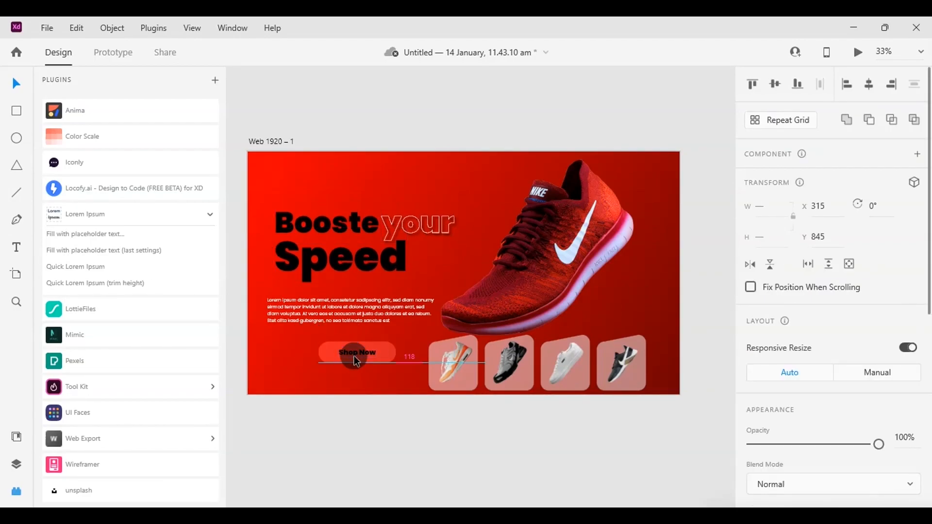
# Shrink the large red shoe slightly, move it toward the banner's right edge and adjust its tilt
pyautogui.click(532, 283)
pyautogui.moveTo(642, 144); pyautogui.dragTo(609, 179)
pyautogui.moveTo(591, 212); pyautogui.dragTo(614, 212)
pyautogui.moveTo(651, 158); pyautogui.dragTo(624, 146)
pyautogui.click(726, 333)
# Draw a flat, wide ellipse beneath the red shoe's sole with a black fill and no border
pyautogui.click(16, 138)
pyautogui.moveTo(422, 332)
pyautogui.mouseDown()
pyautogui.moveTo(621, 341)
pyautogui.moveTo(547, 412)
pyautogui.mouseUp()
pyautogui.scroll(-4, 812, 427)
pyautogui.click(778, 334)
pyautogui.click(797, 356)
pyautogui.click(767, 362)
pyautogui.click(828, 358)
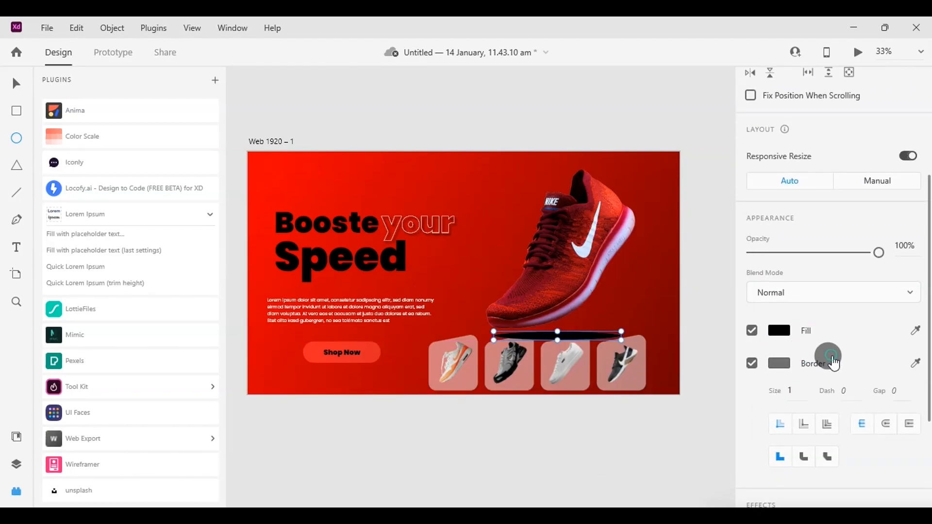
pyautogui.click(752, 363)
# Apply an Object Blur of 24 to the black ellipse for a soft shadow under the shoe
pyautogui.scroll(-2, 807, 398)
pyautogui.click(786, 451)
pyautogui.click(774, 470)
pyautogui.moveTo(788, 482); pyautogui.dragTo(819, 485)
pyautogui.click(17, 83)
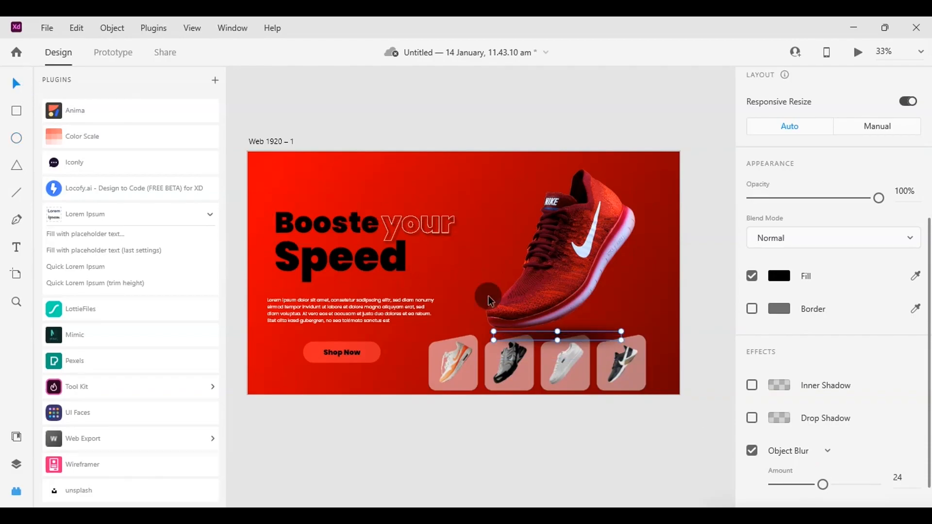
pyautogui.rightClick(538, 336)
pyautogui.click(577, 374)
pyautogui.click(578, 447)
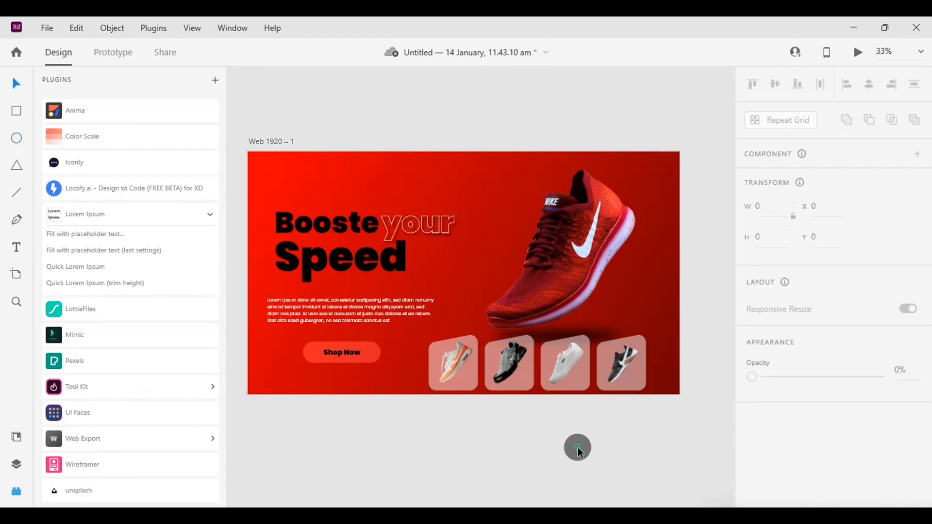
# Draw a 62 × 62 circle beside the red shoe near the banner's right edge, at about X 1766, Y 195
pyautogui.hscroll(5, 488, 249)
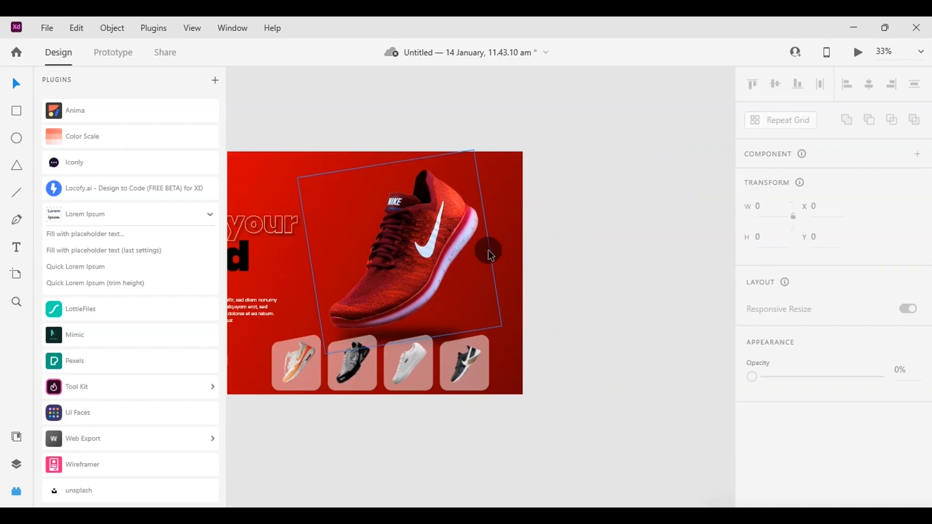
pyautogui.click(17, 138)
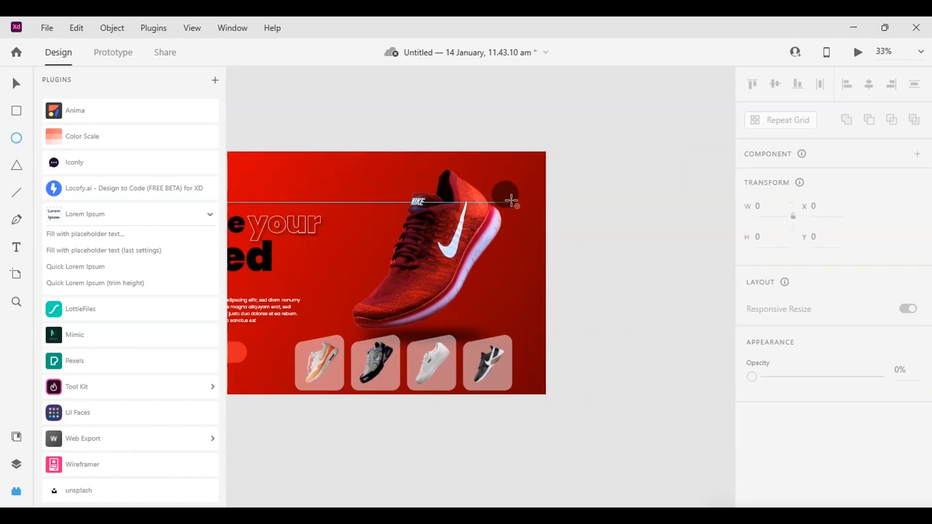
pyautogui.moveTo(517, 200); pyautogui.dragTo(528, 212)
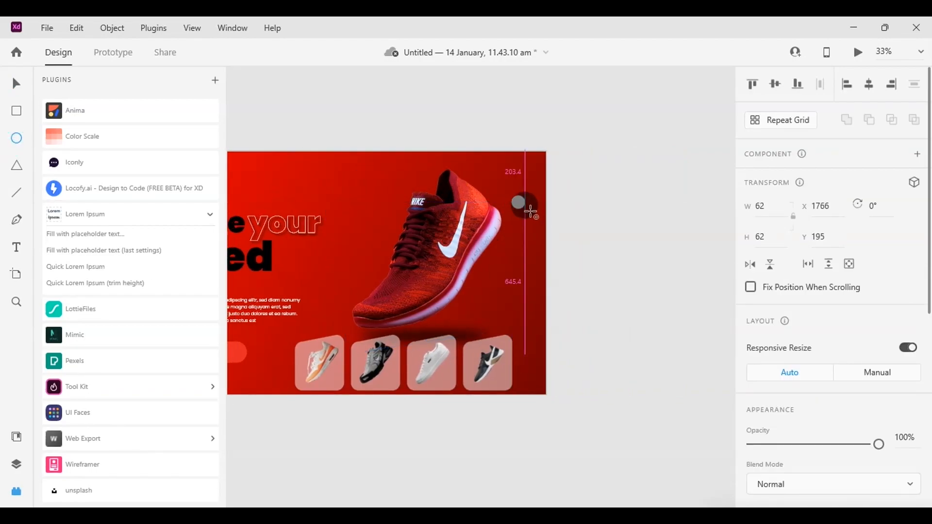
pyautogui.click(773, 210)
# Repeat the circle downward with Repeat Grid into a vertical column of five, and ungroup the grid
pyautogui.click(768, 126)
pyautogui.click(780, 128)
pyautogui.click(766, 126)
pyautogui.moveTo(519, 209); pyautogui.dragTo(515, 280)
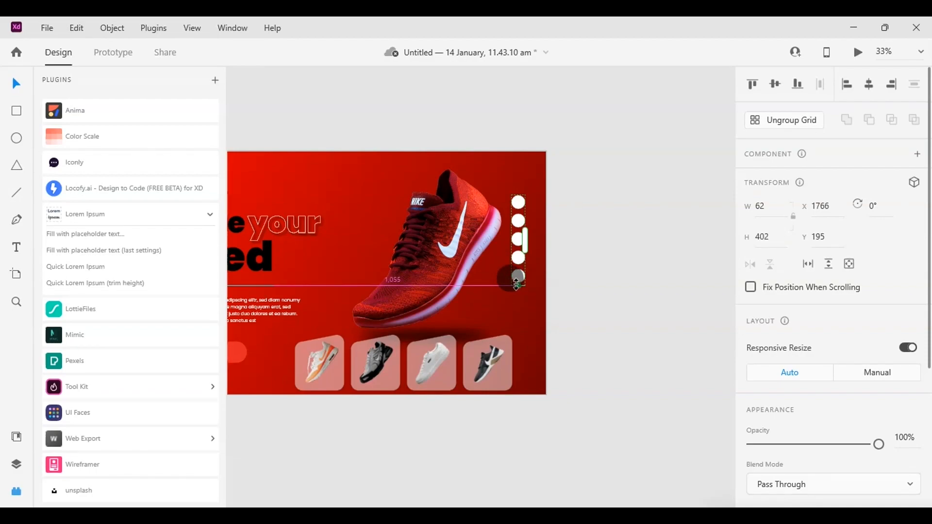
pyautogui.click(786, 122)
pyautogui.click(668, 239)
# Select all five circles and move the column down to about Y 252
pyautogui.click(521, 199)
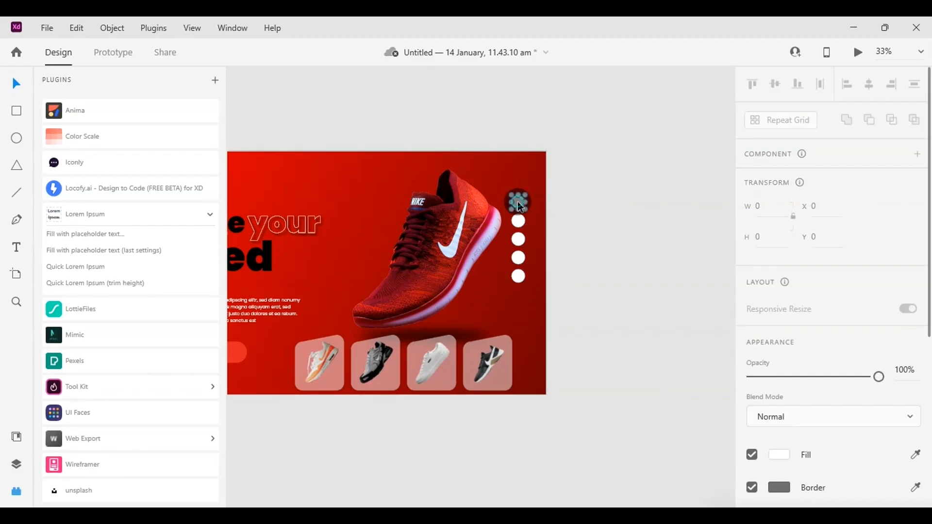
pyautogui.keyDown('shift'); pyautogui.click(518, 221); pyautogui.keyUp('shift')
pyautogui.keyDown('shift'); pyautogui.click(520, 240); pyautogui.keyUp('shift')
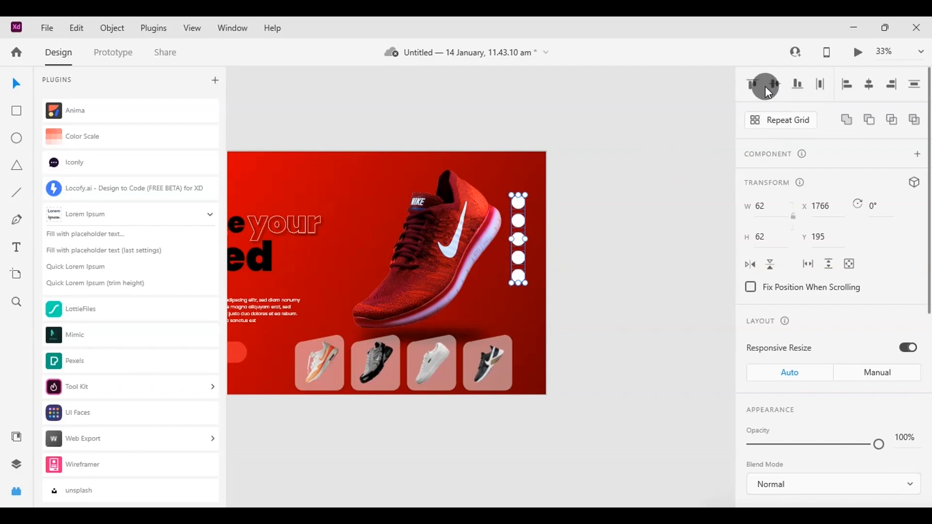
pyautogui.moveTo(516, 219); pyautogui.dragTo(519, 243)
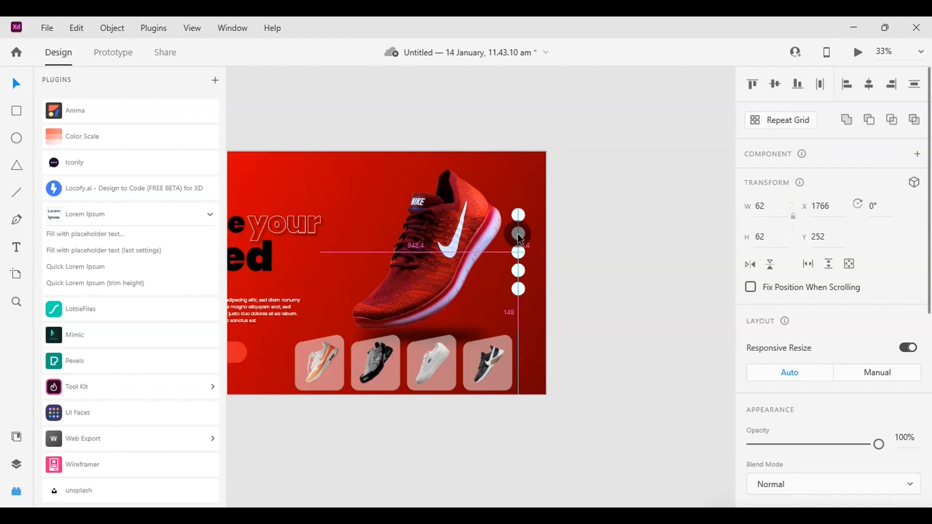
pyautogui.rightClick(642, 292)
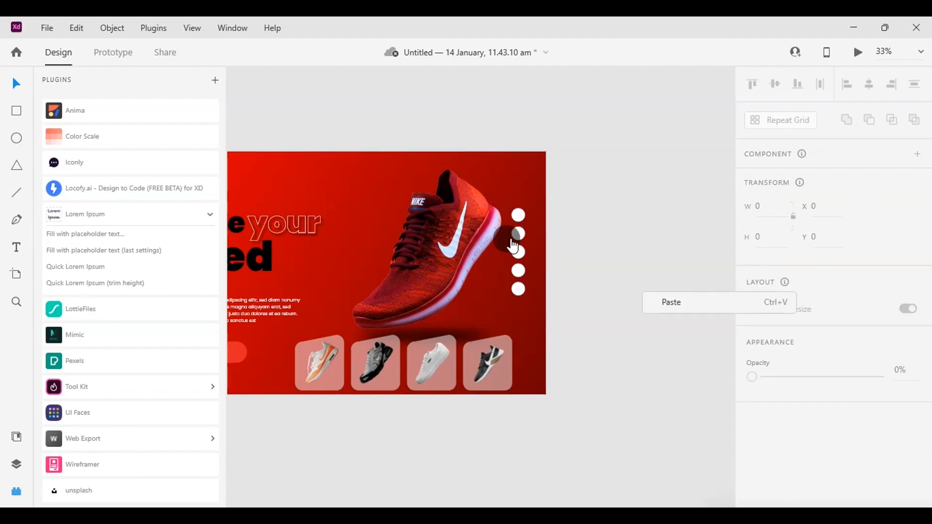
# Draw a rectangle of about 57 × 82 bridging the second and third circles
pyautogui.click(15, 121)
pyautogui.click(15, 106)
pyautogui.moveTo(513, 234); pyautogui.dragTo(526, 252)
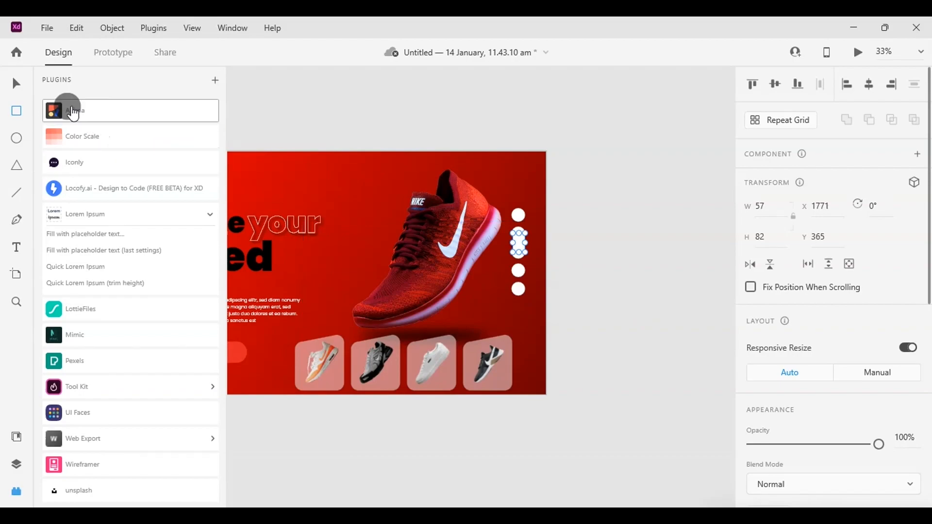
pyautogui.click(16, 83)
# Remove the border from all five circles and the rectangle, leaving the shoe image out of the selection
pyautogui.moveTo(522, 189); pyautogui.dragTo(523, 293)
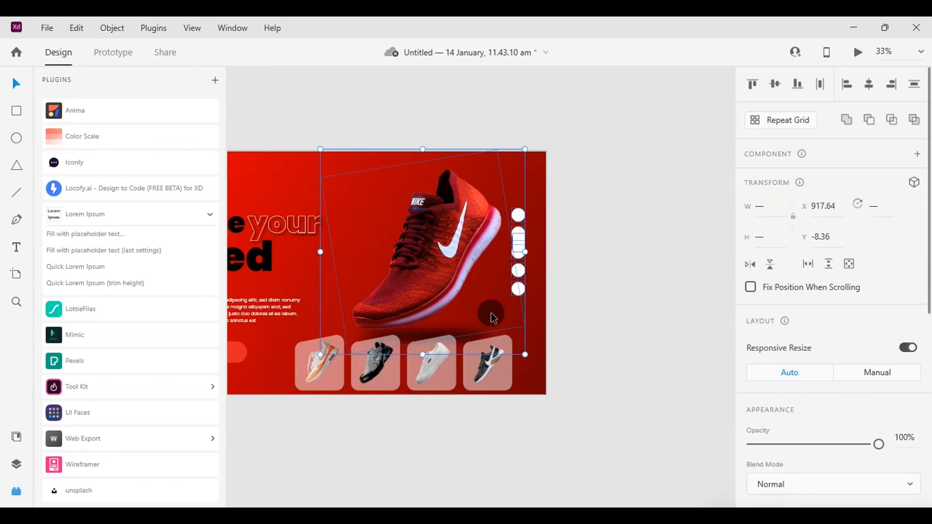
pyautogui.keyDown('shift'); pyautogui.click(510, 318); pyautogui.keyUp('shift')
pyautogui.scroll(-6, 869, 443)
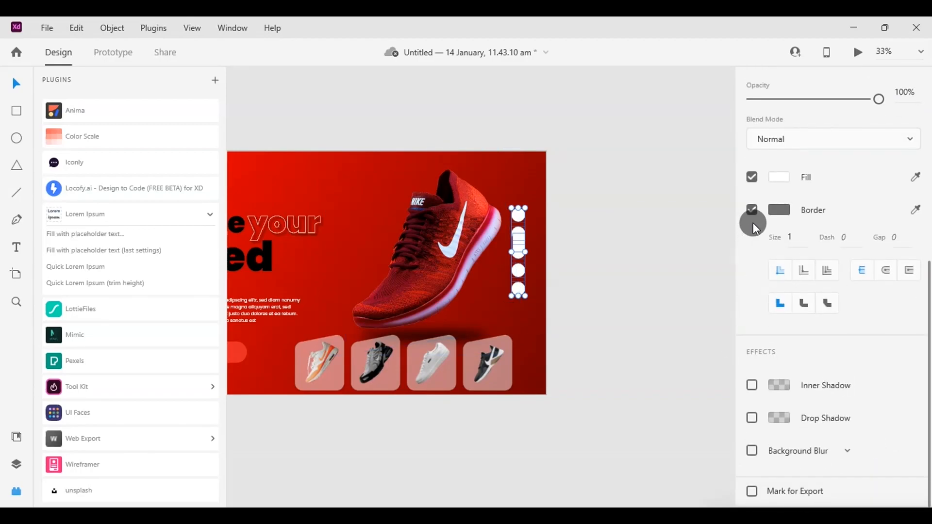
pyautogui.click(752, 210)
pyautogui.click(587, 268)
# Widen the bridging rectangle to 62 at X 1766 so its sides line up with the circles
pyautogui.click(518, 242)
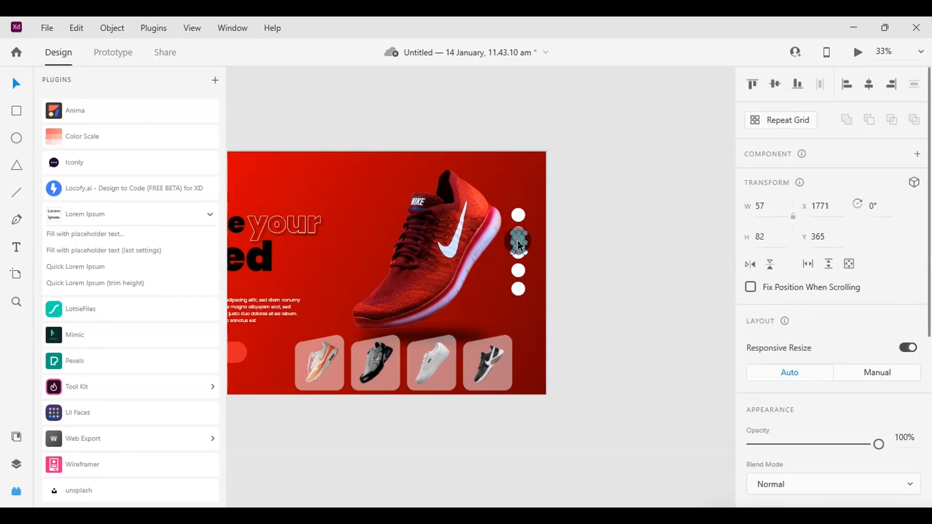
pyautogui.scroll(10, 519, 245)
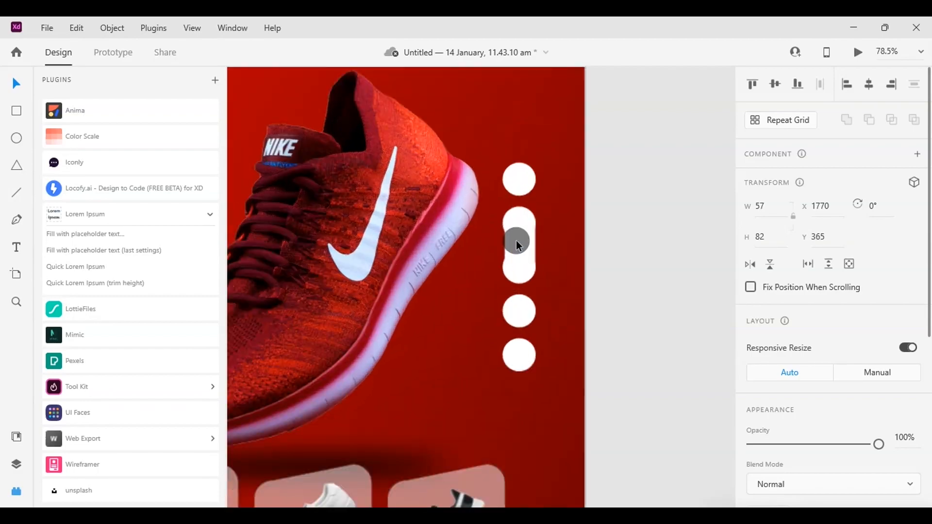
pyautogui.press('Left')
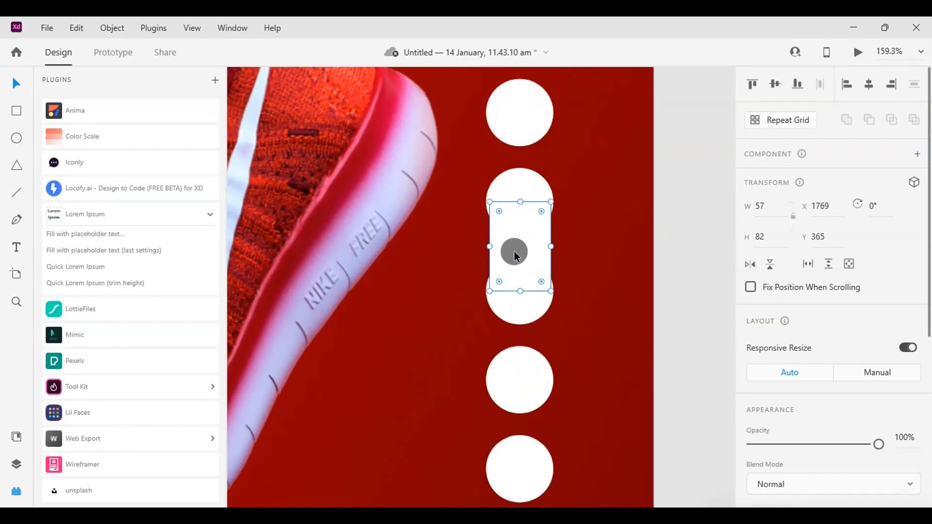
pyautogui.moveTo(488, 244); pyautogui.dragTo(485, 240)
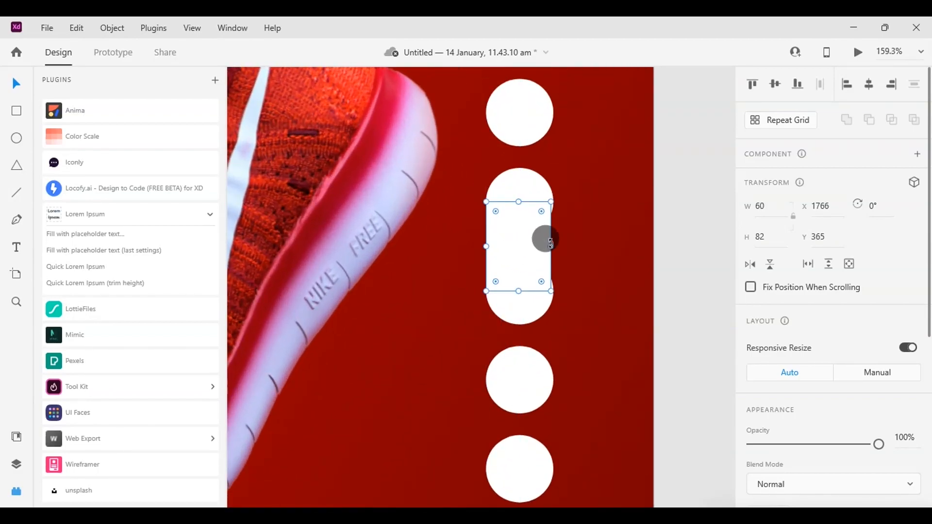
pyautogui.moveTo(550, 243); pyautogui.dragTo(553, 243)
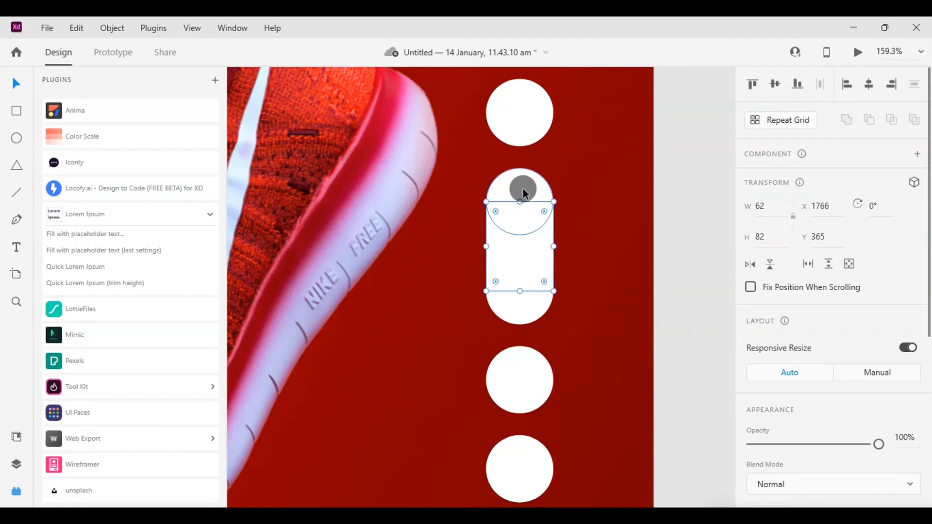
# Unite the rectangle with the second and third circles into one pill shape and fill it bright red
pyautogui.keyDown('shift'); pyautogui.click(523, 188); pyautogui.keyUp('shift')
pyautogui.keyDown('shift'); pyautogui.click(526, 300); pyautogui.keyUp('shift')
pyautogui.click(846, 120)
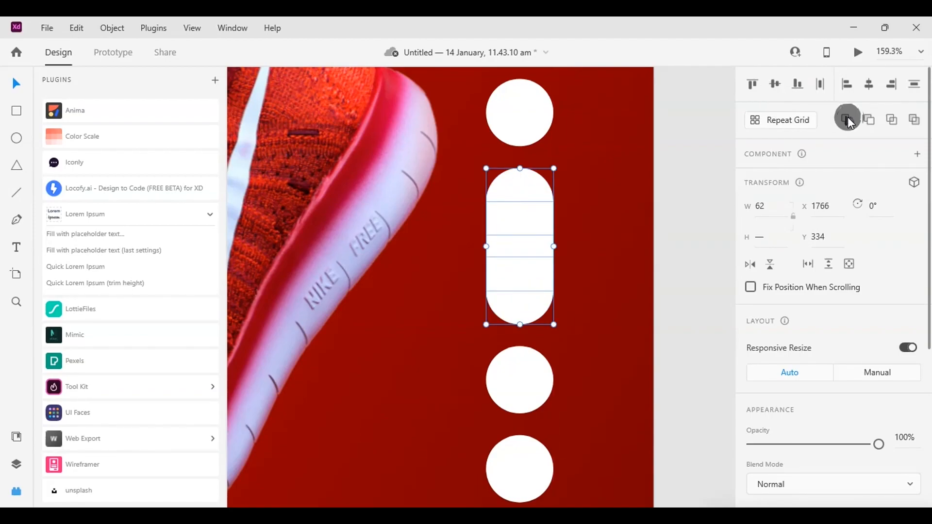
pyautogui.scroll(-5, 763, 326)
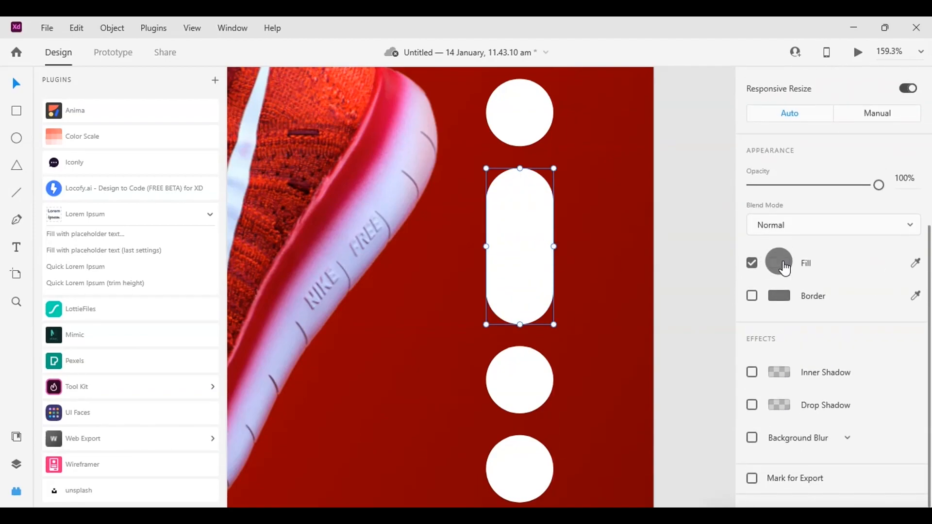
pyautogui.click(775, 266)
pyautogui.click(666, 231)
pyautogui.click(730, 127)
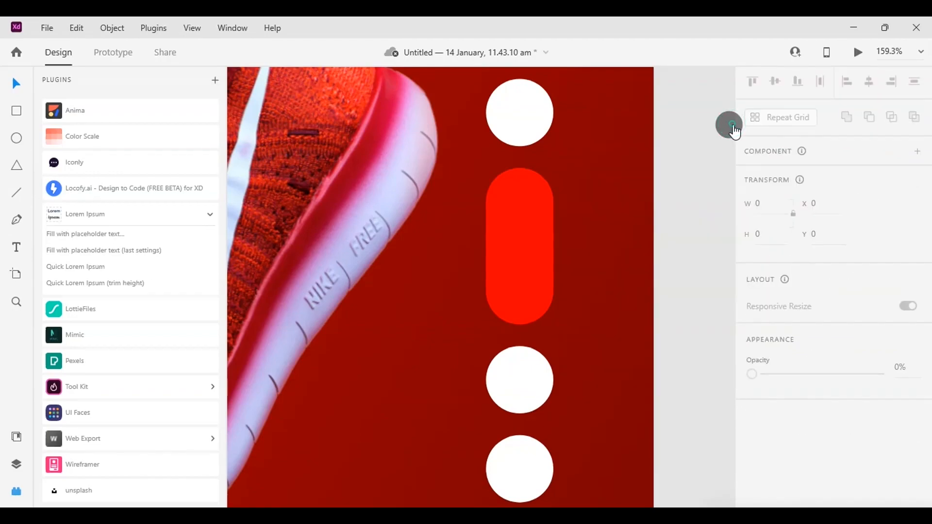
# Fill the topmost circle with blue #3620F6
pyautogui.click(529, 123)
pyautogui.scroll(-5, 786, 267)
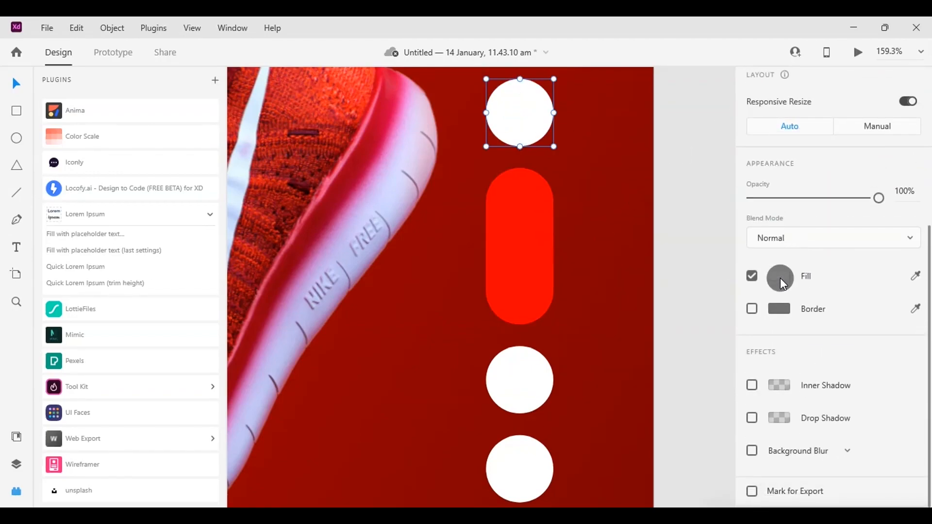
pyautogui.click(779, 274)
pyautogui.click(709, 233)
pyautogui.click(678, 199)
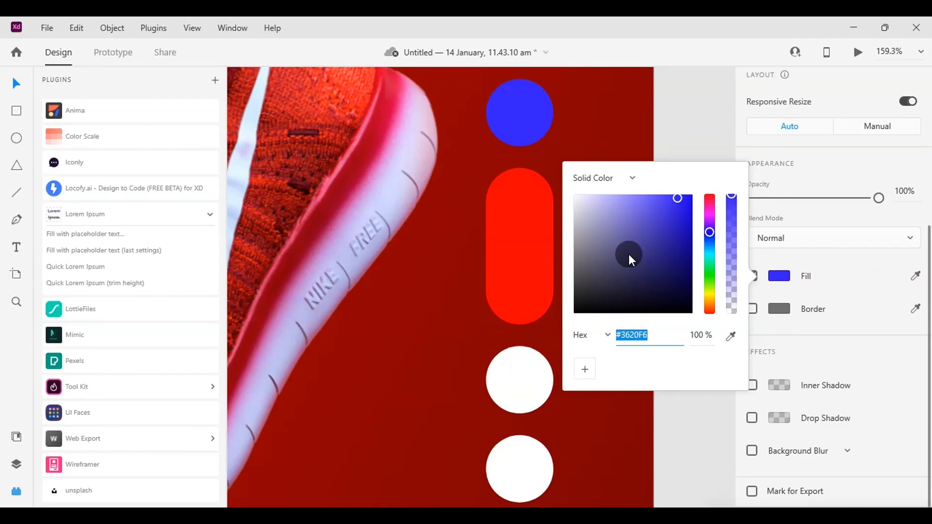
# Fill the circle directly below the red pill with black
pyautogui.click(536, 359)
pyautogui.click(780, 281)
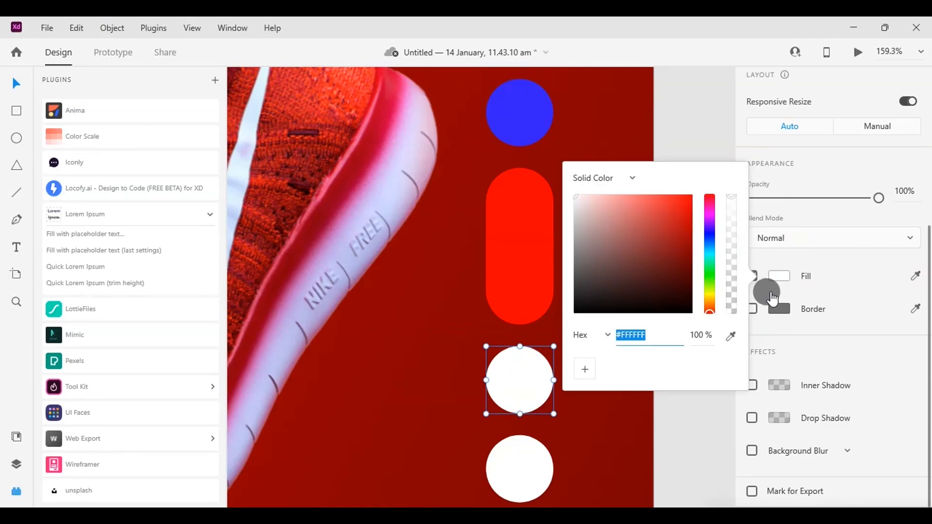
pyautogui.click(772, 293)
pyautogui.click(776, 276)
pyautogui.moveTo(639, 235); pyautogui.dragTo(574, 342)
pyautogui.click(672, 427)
# Fill the bottom circle with orange #FF7700
pyautogui.click(523, 460)
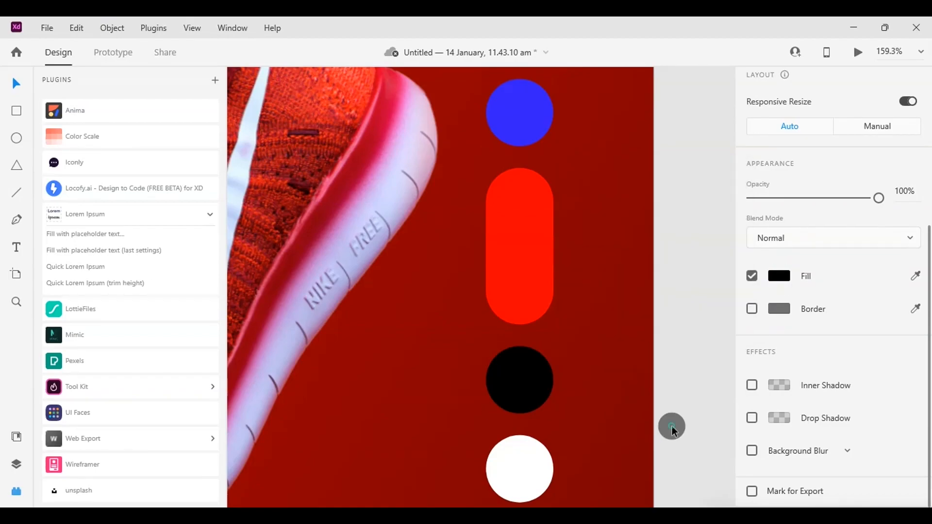
pyautogui.scroll(-3, 773, 312)
pyautogui.click(779, 330)
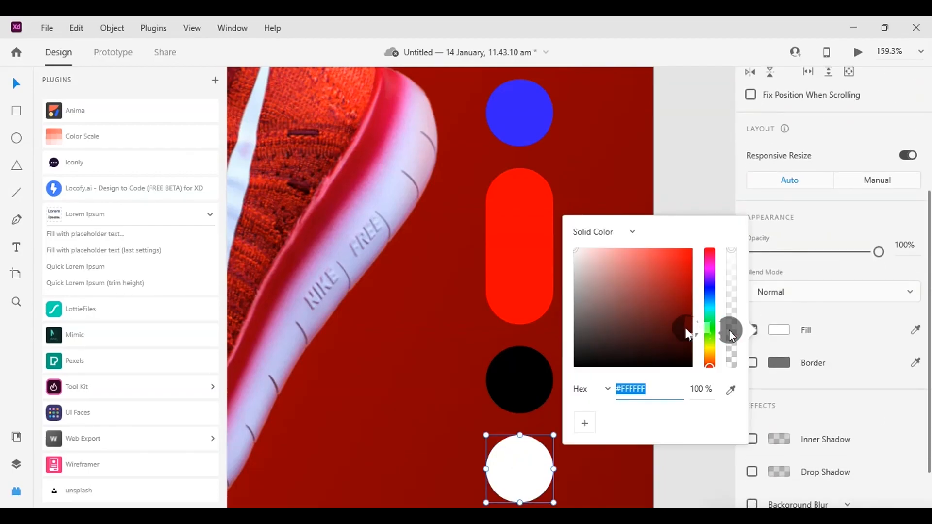
pyautogui.click(710, 357)
pyautogui.click(686, 253)
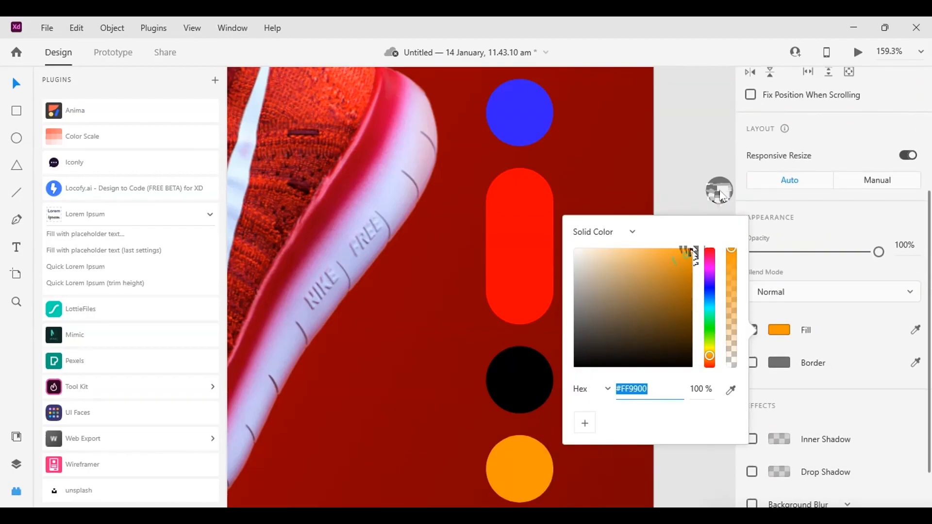
pyautogui.moveTo(707, 357); pyautogui.dragTo(706, 358)
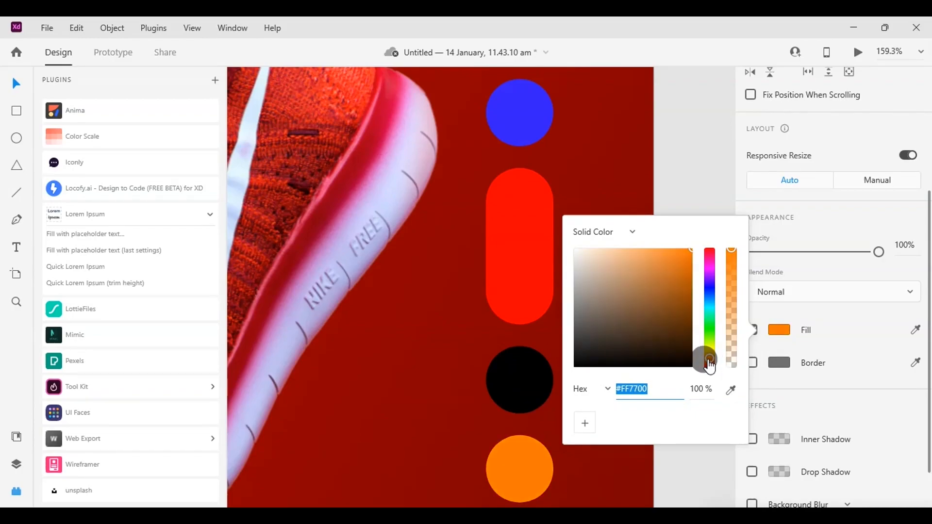
pyautogui.click(707, 185)
# Preview the banner in an enlarged window to check the design, and close the preview
pyautogui.click(859, 52)
pyautogui.click(745, 27)
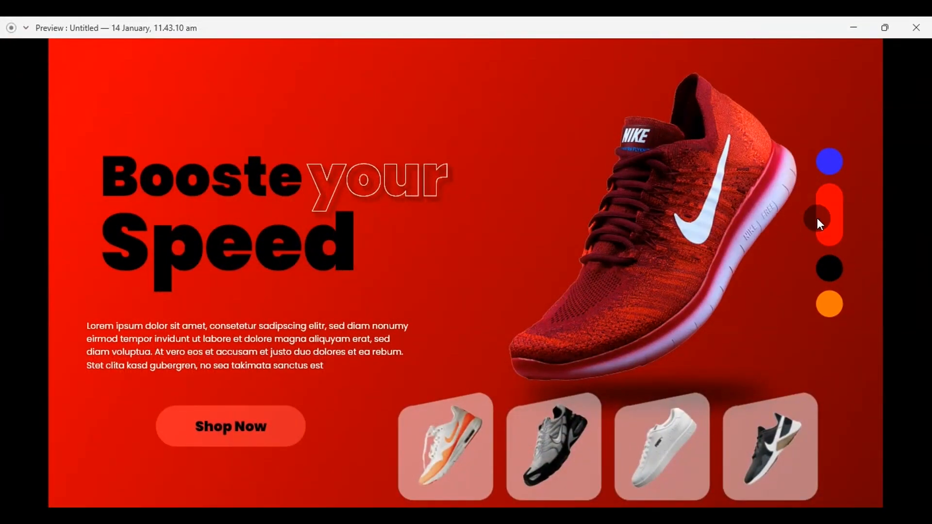
pyautogui.click(916, 27)
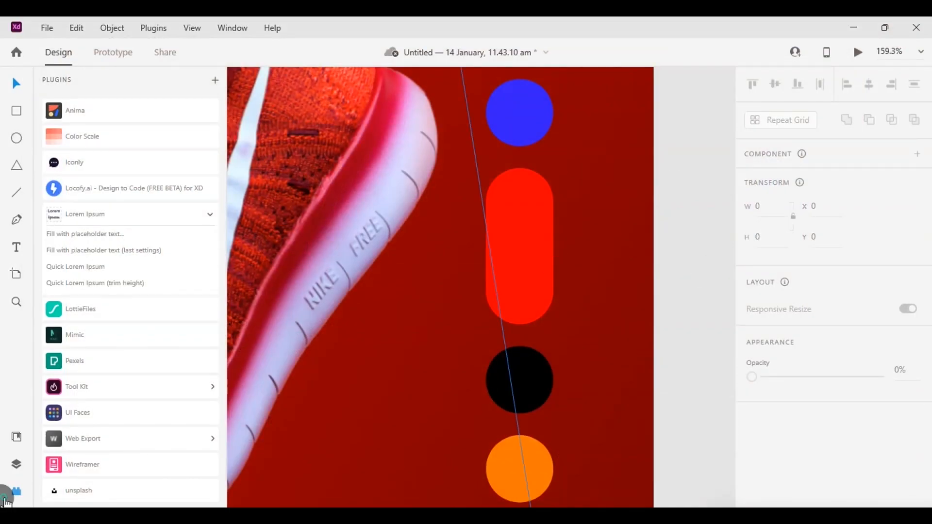
# Hide the plugins list, fit the whole artboard in view and preview the finished banner at full size
pyautogui.click(7, 500)
pyautogui.hotkey('ctrl', '0')
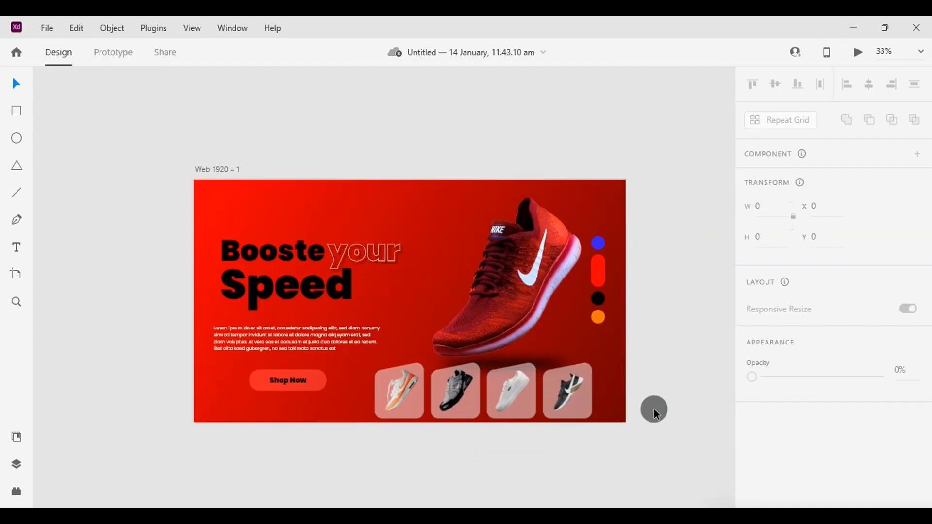
pyautogui.click(851, 50)
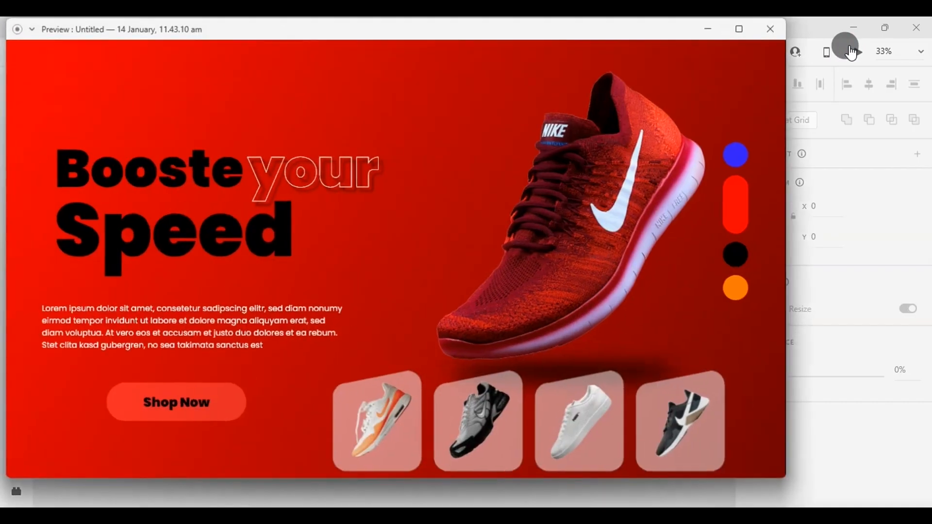
pyautogui.click(741, 29)
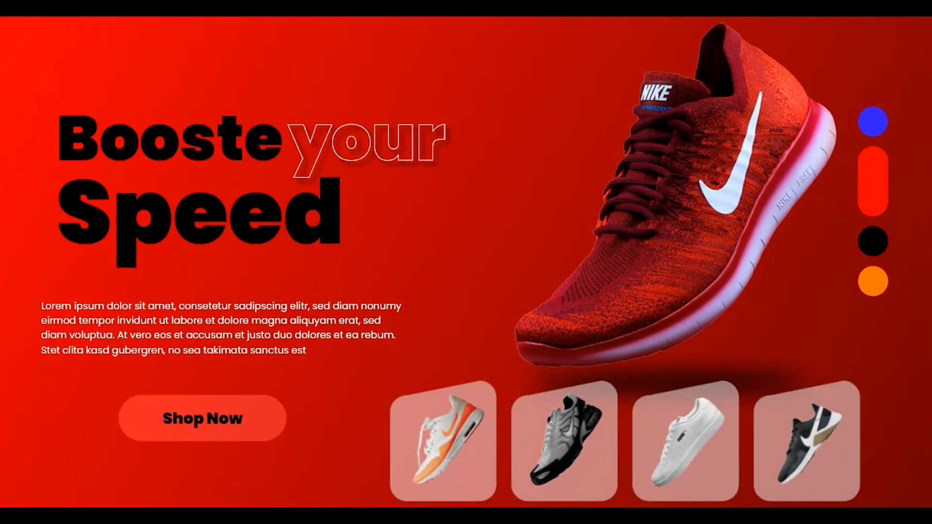